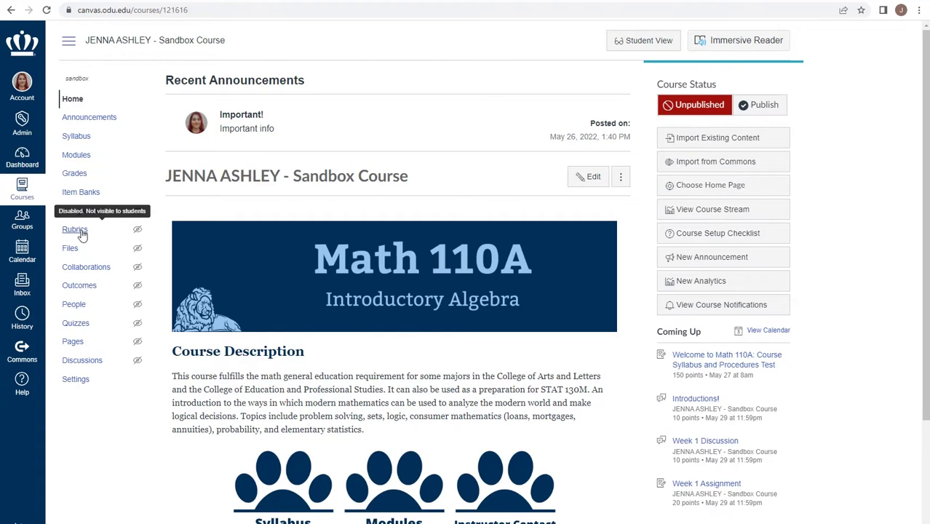
Step: From the course Rubrics page, add a new rubric titled 'Rogerian Essay Rubric'
{"action": "left_click", "coordinate": [80, 232]}
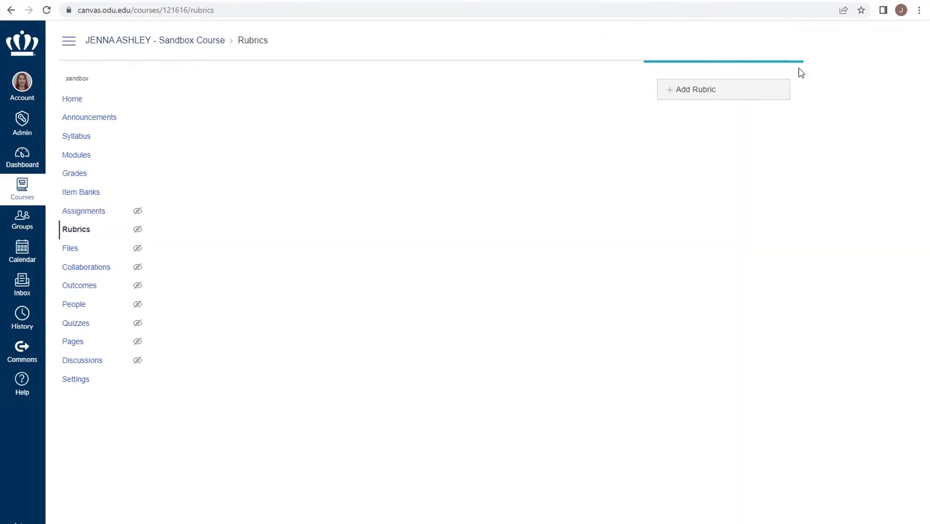
{"action": "left_click", "coordinate": [697, 92]}
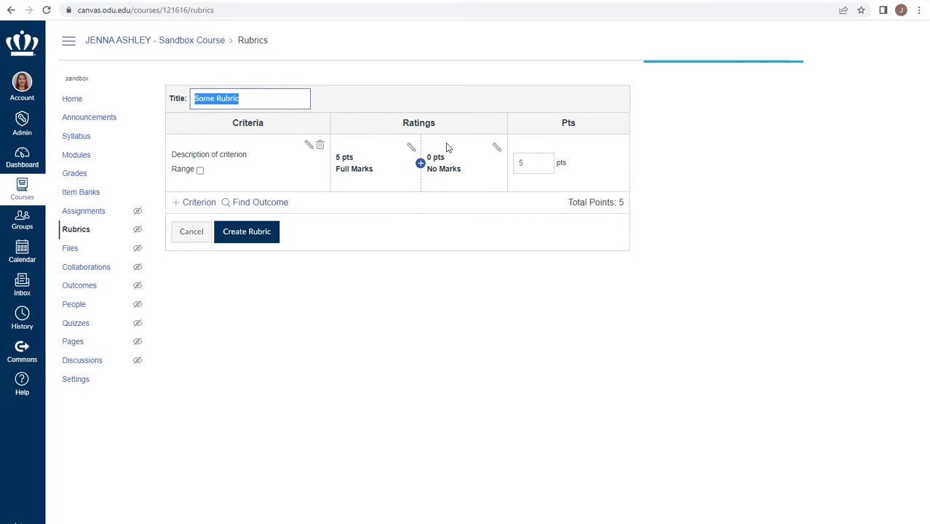
{"action": "double_click", "coordinate": [251, 99]}
{"action": "left_click", "coordinate": [252, 99]}
{"action": "type", "text": "Rogerian Essay Rubric"}
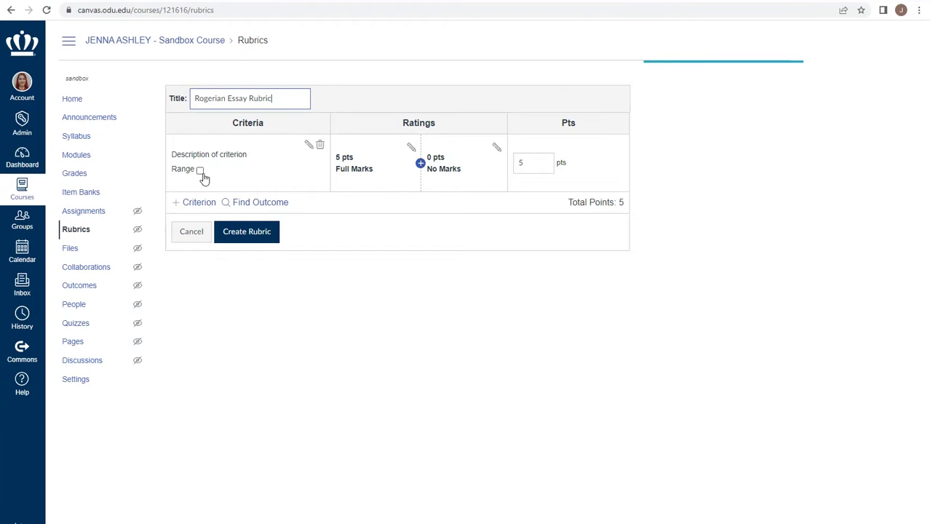
Step: Rename the first criterion to 'References' with long description 'Must have 5 peer reviewed sources, cited APA 7'
{"action": "left_click", "coordinate": [307, 149]}
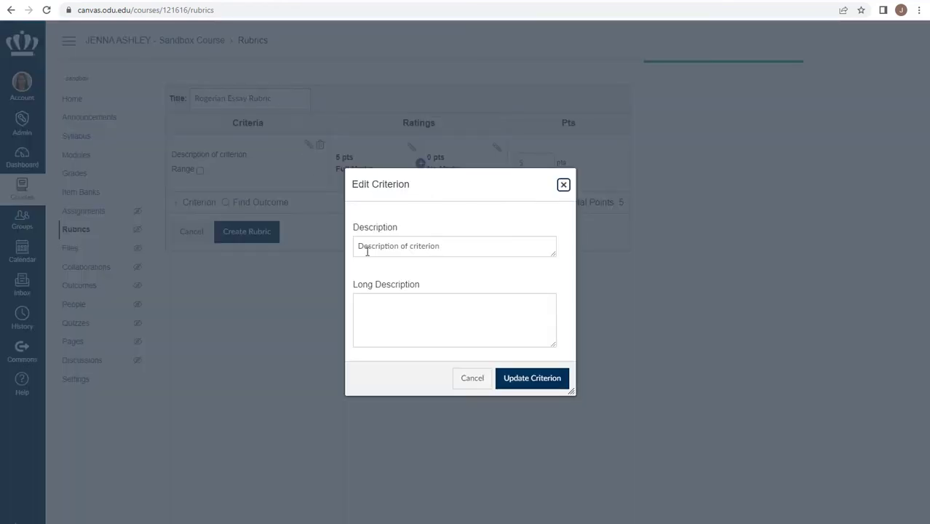
{"action": "left_click", "coordinate": [462, 244]}
{"action": "triple_click", "coordinate": [461, 245]}
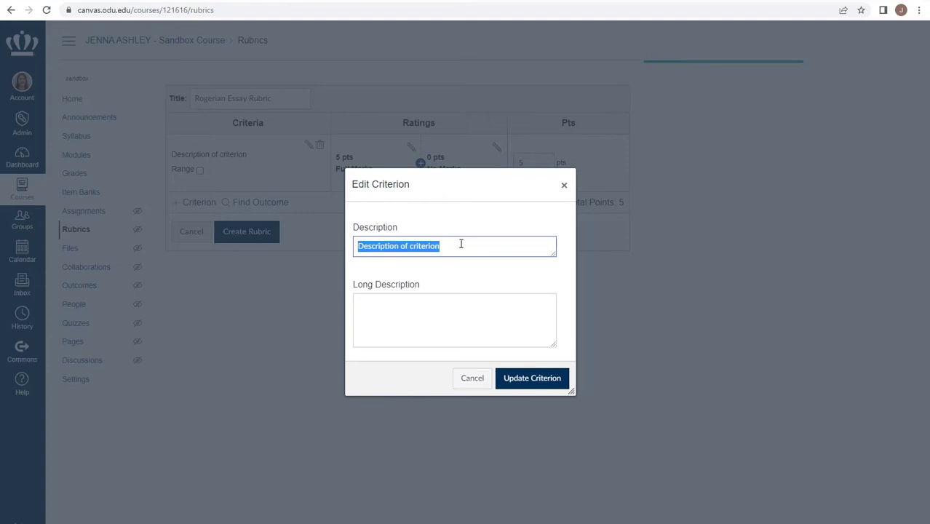
{"action": "type", "text": "References"}
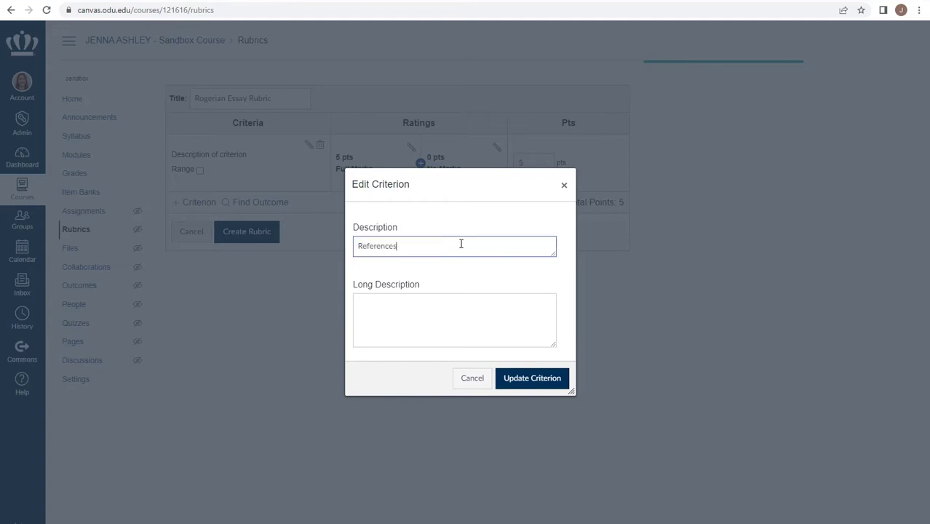
{"action": "left_click", "coordinate": [446, 318]}
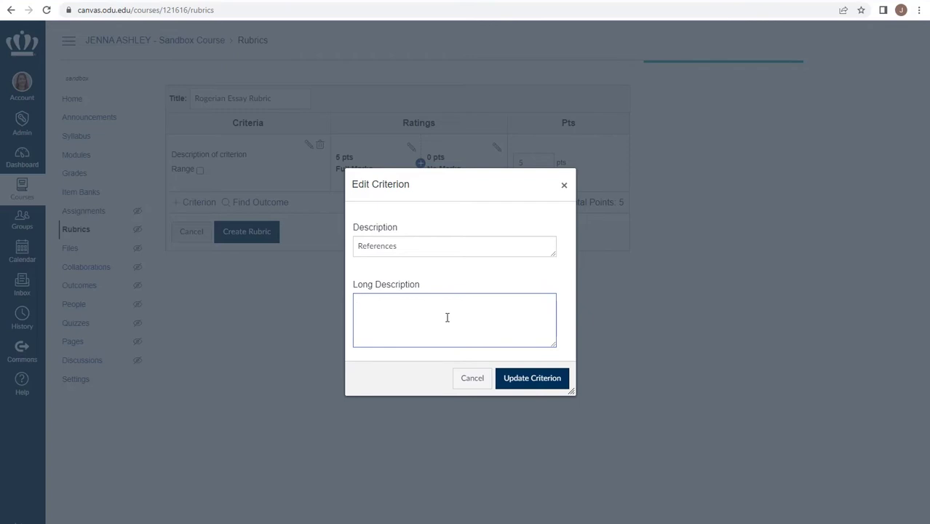
{"action": "type", "text": "Must have 5 peer reviewed sources, cited "}
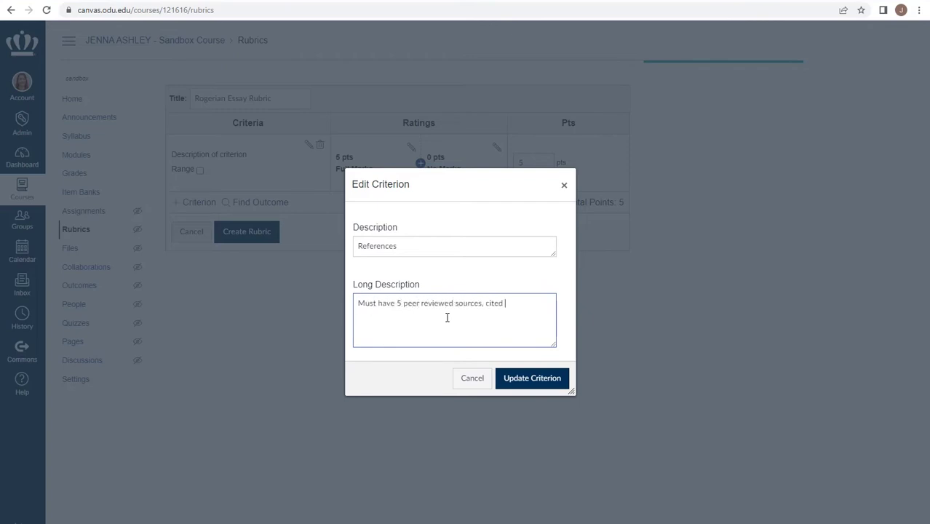
{"action": "type", "text": "APA 7,"}
{"action": "key", "text": "BackSpace"}
{"action": "left_click", "coordinate": [534, 379]}
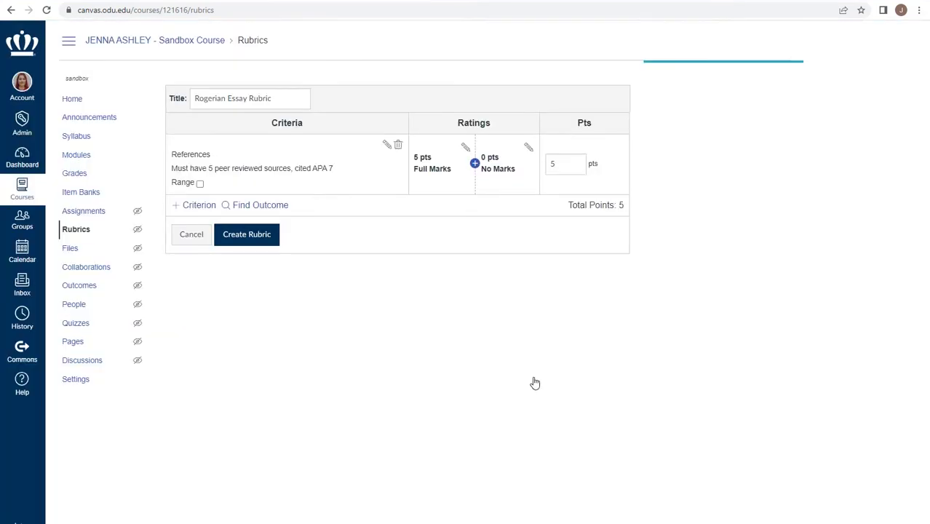
Step: Change the References criterion's points from 5 to 10
{"action": "double_click", "coordinate": [558, 165]}
{"action": "type", "text": "10"}
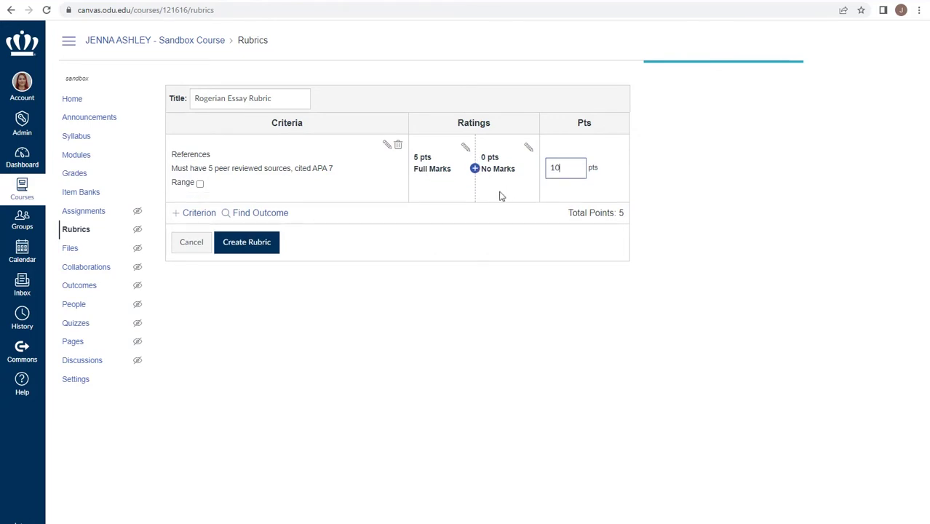
{"action": "left_click", "coordinate": [453, 212]}
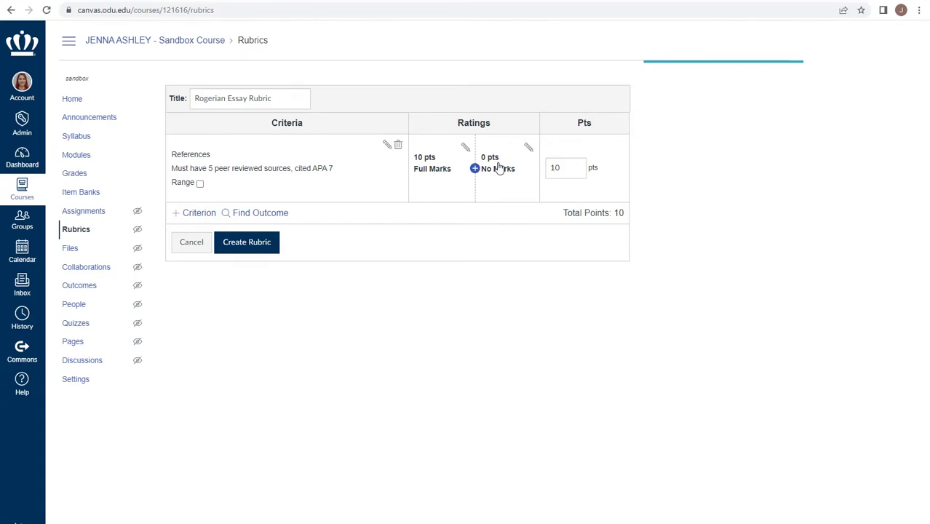
Step: Add a 2.5-point 'Beginning' rating: 3 or more errors in citations or missing 2+ sources
{"action": "left_click", "coordinate": [475, 171]}
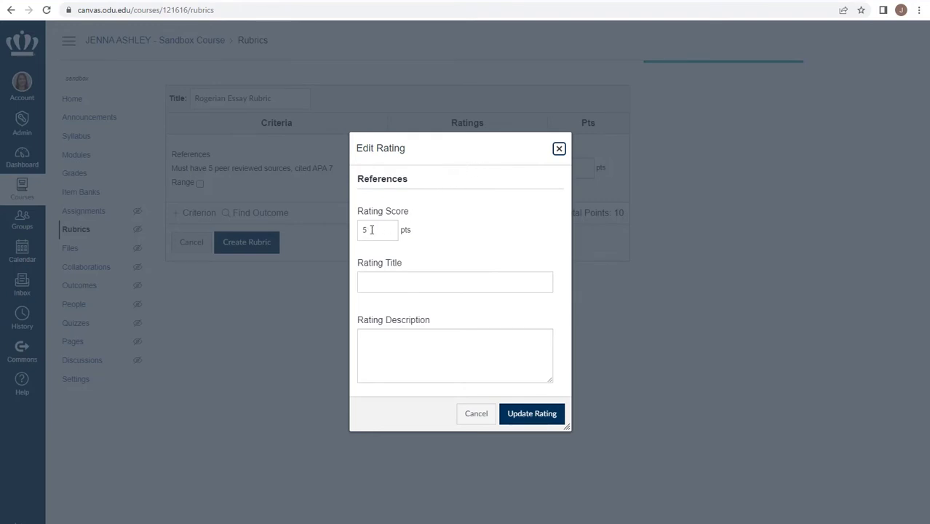
{"action": "left_click_drag", "start_coordinate": [371, 230], "coordinate": [356, 231]}
{"action": "type", "text": "2.5"}
{"action": "left_click", "coordinate": [436, 281]}
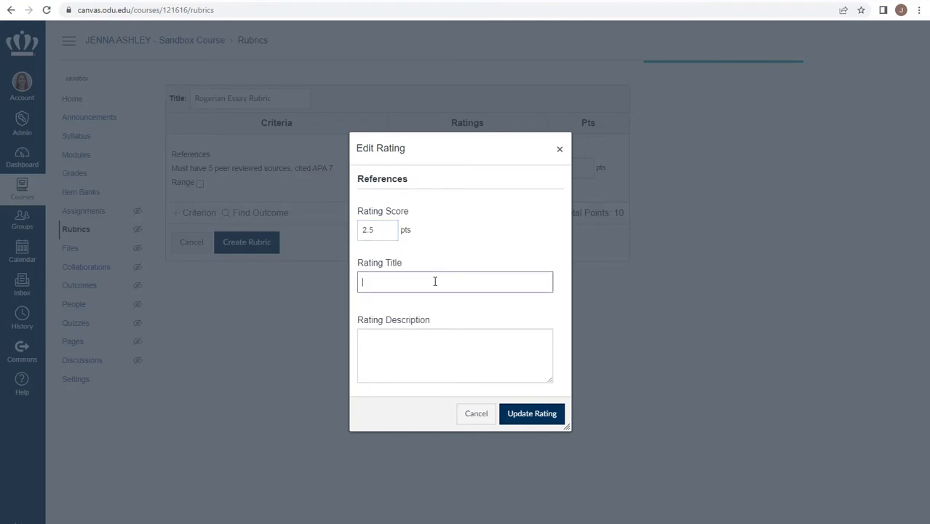
{"action": "type", "text": "Beginning"}
{"action": "left_click", "coordinate": [431, 344]}
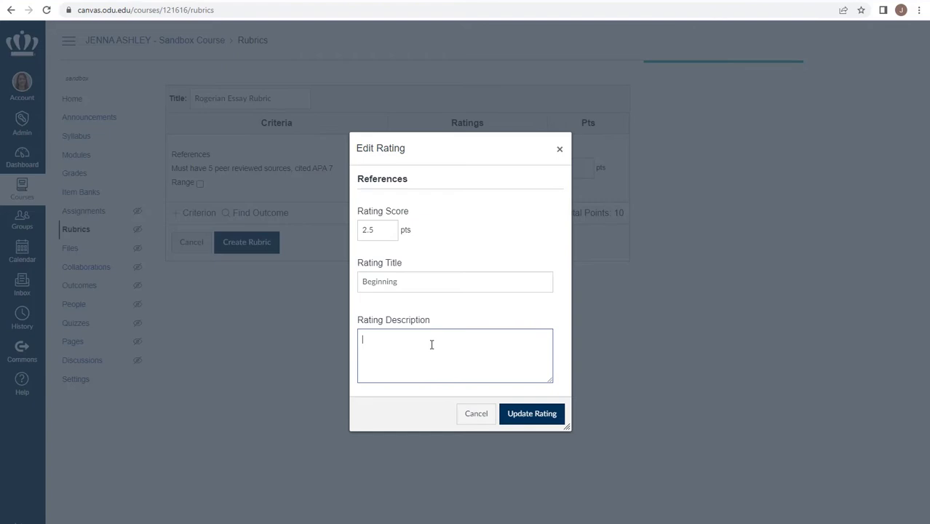
{"action": "type", "text": "3 or more erros"}
{"action": "key", "text": "BackSpace"}
{"action": "key", "text": "BackSpace"}
{"action": "key", "text": "BackSpace"}
{"action": "type", "text": "ors in the citations OR missing 2 or"}
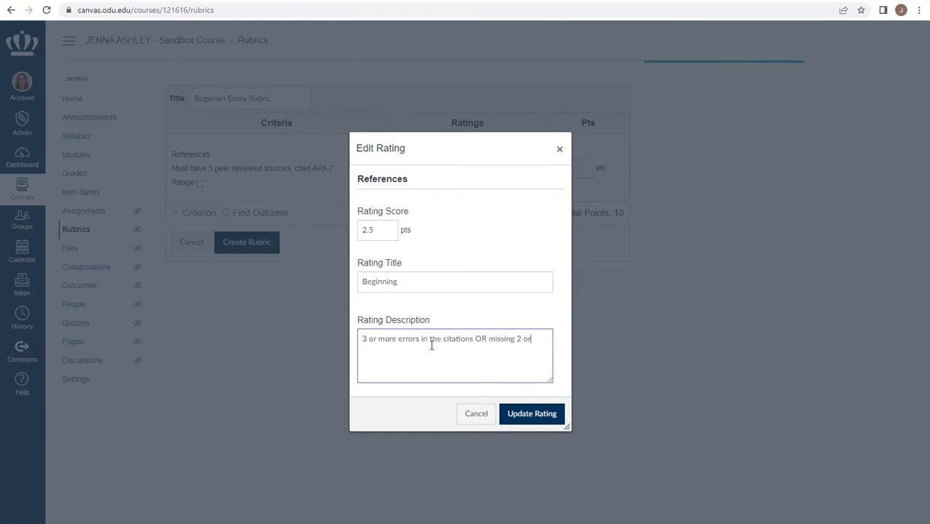
{"action": "type", "text": " more rources"}
{"action": "left_click", "coordinate": [521, 416]}
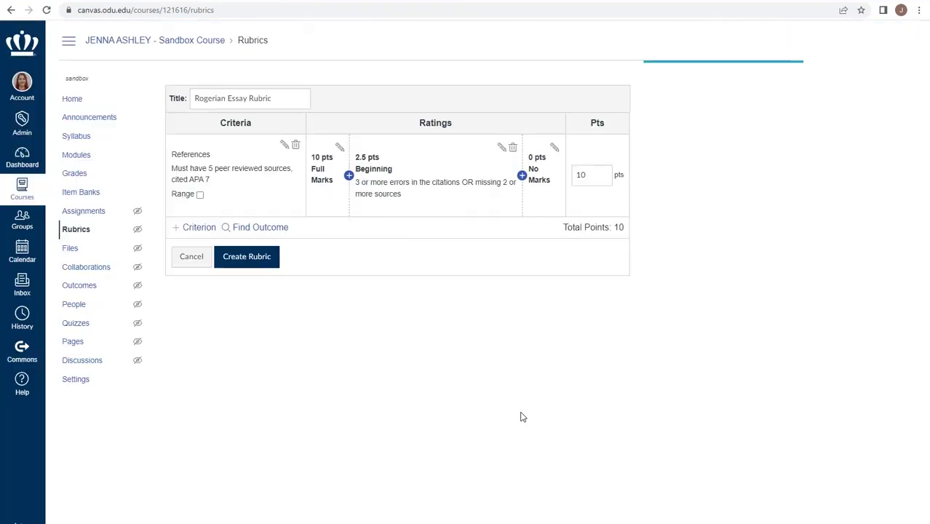
Step: Add a 5-point 'Intermediate' rating described as '2 Errors or missing 1 source'
{"action": "left_click", "coordinate": [350, 177]}
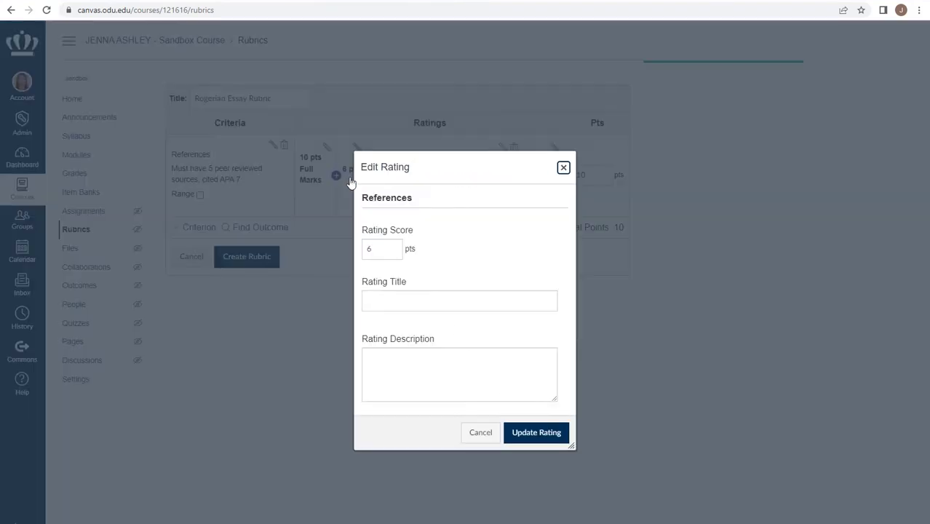
{"action": "left_click_drag", "start_coordinate": [392, 248], "coordinate": [348, 251]}
{"action": "type", "text": "5"}
{"action": "left_click", "coordinate": [406, 300]}
{"action": "type", "text": "Intermediate"}
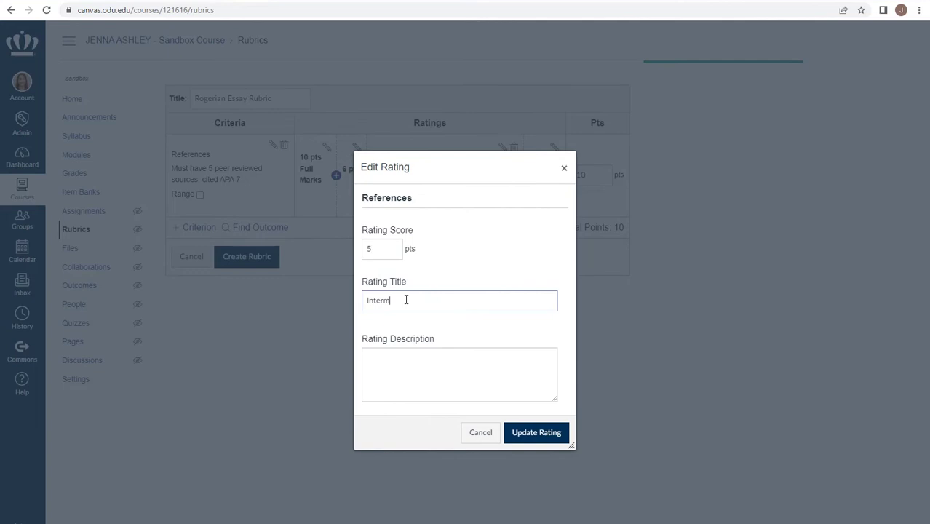
{"action": "left_click", "coordinate": [423, 361]}
{"action": "type", "text": "2 Errors or missing 1 source"}
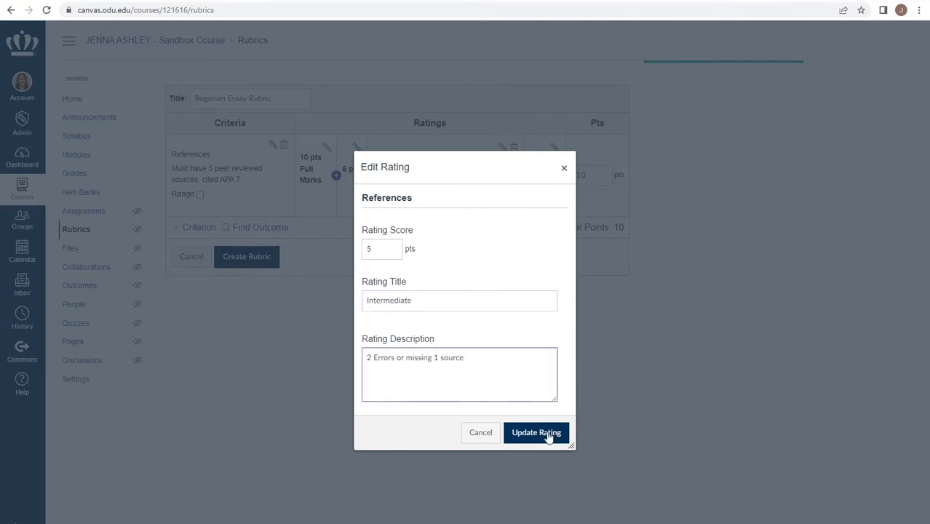
{"action": "left_click", "coordinate": [547, 435]}
Step: Add a 7.5-point 'Meets / Proficient' rating described as one error
{"action": "left_click", "coordinate": [313, 178]}
{"action": "type", "text": "7.5"}
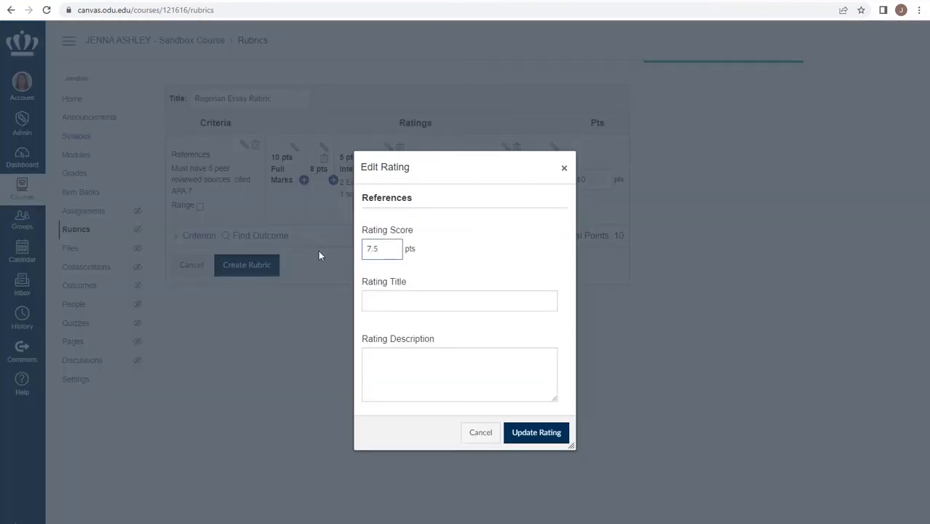
{"action": "left_click", "coordinate": [420, 303]}
{"action": "type", "text": "Meets / Proficient"}
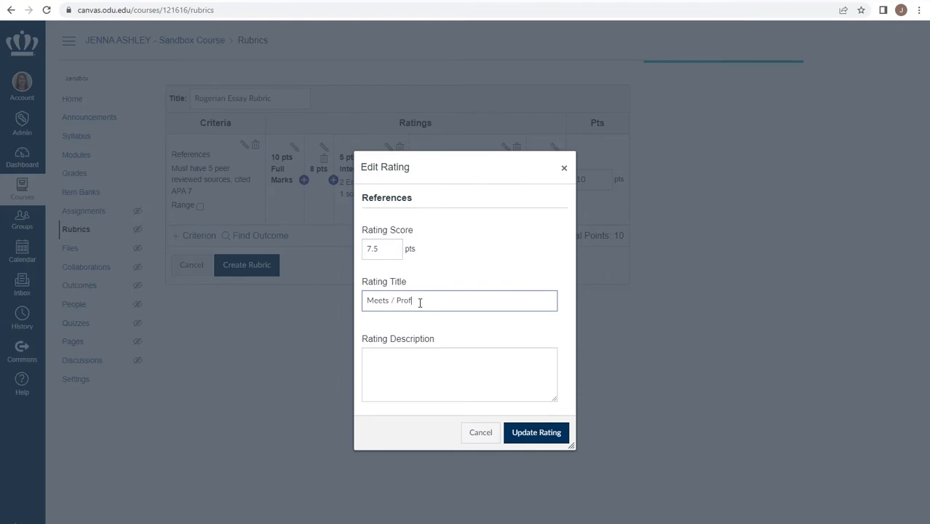
{"action": "left_click", "coordinate": [446, 385]}
{"action": "type", "text": "1 orror"}
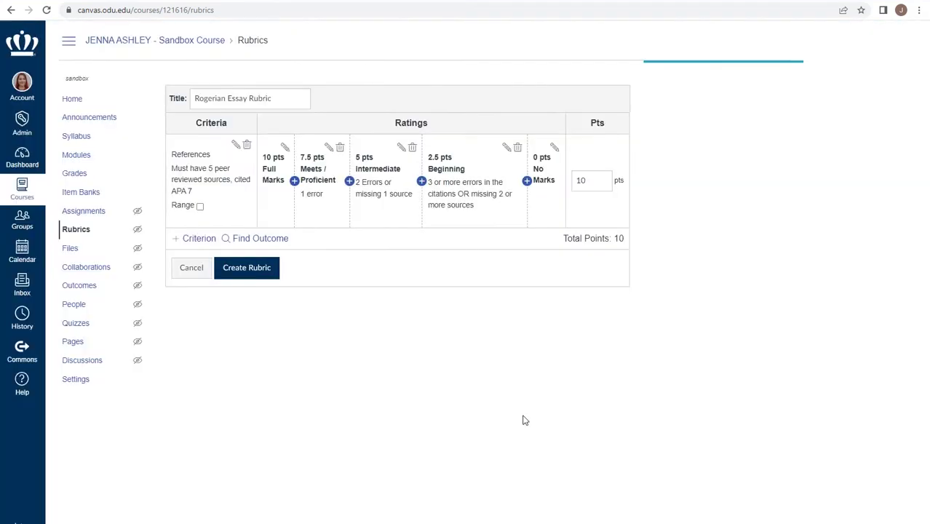
Step: Describe the Full Marks rating as 'No errors'
{"action": "left_click", "coordinate": [285, 148]}
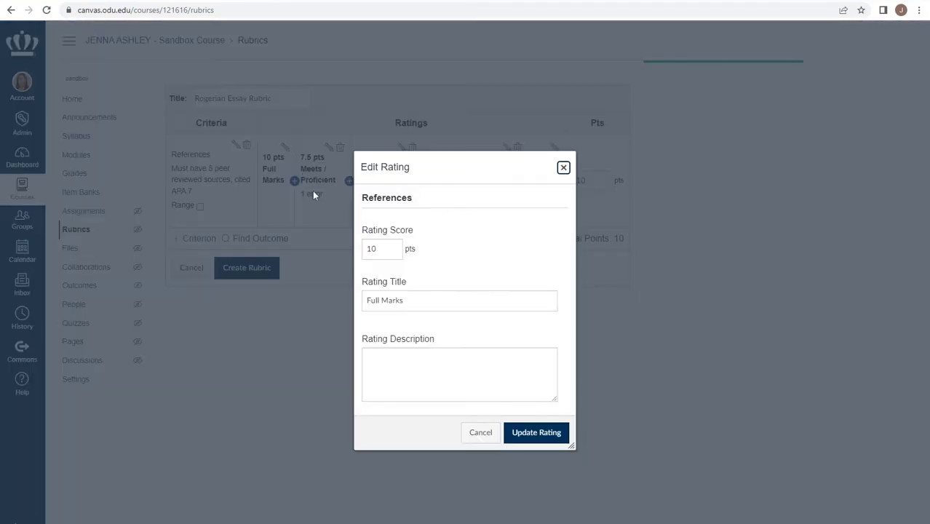
{"action": "left_click", "coordinate": [413, 356]}
{"action": "type", "text": "No e"}
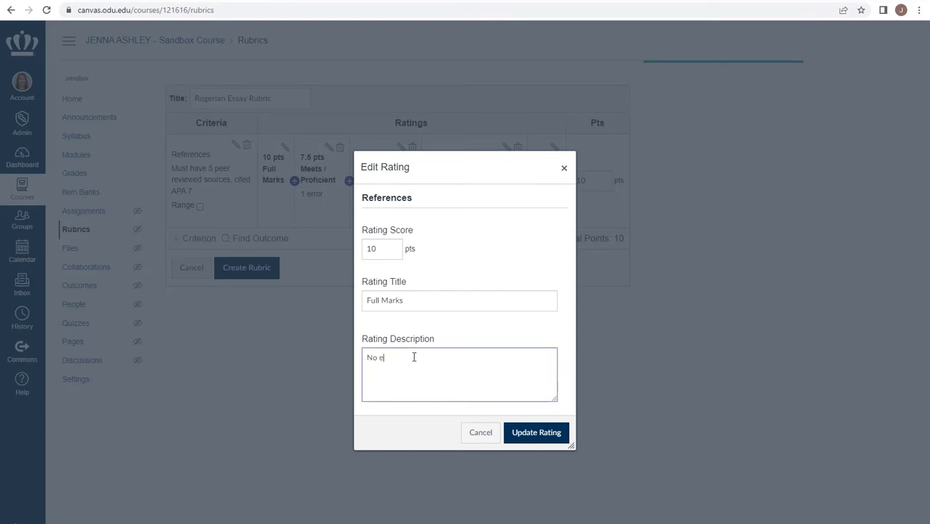
{"action": "type", "text": "rrors"}
{"action": "left_click", "coordinate": [509, 430]}
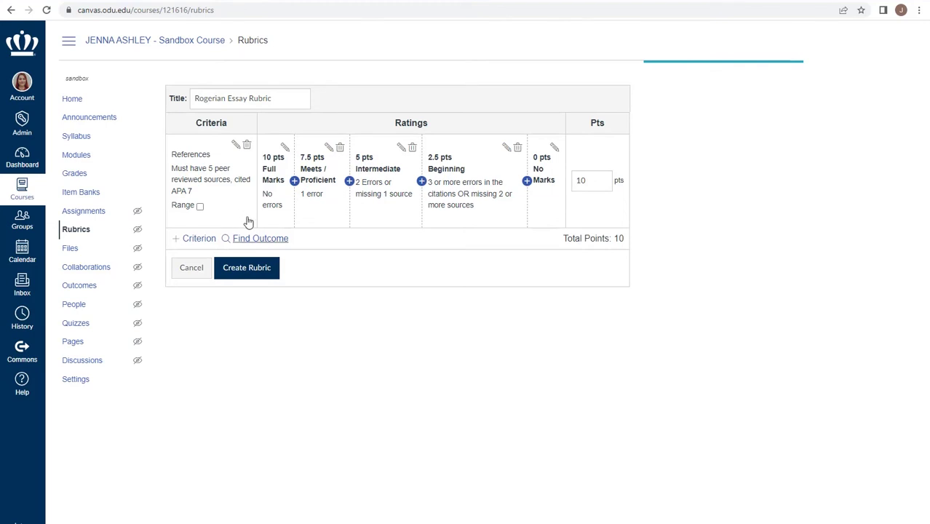
Step: Duplicate the References criterion as 'Word Count' with long description 'min 600 max 1000'
{"action": "left_click", "coordinate": [198, 239]}
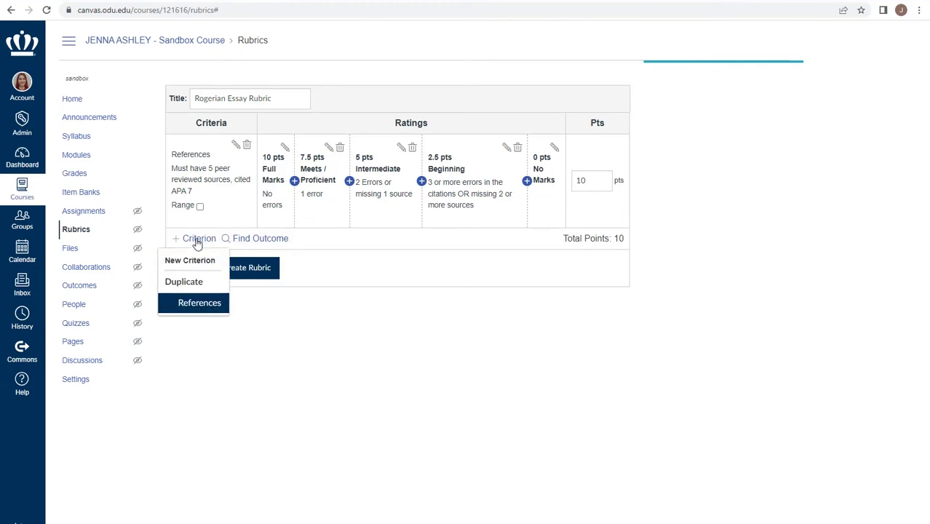
{"action": "left_click", "coordinate": [200, 303]}
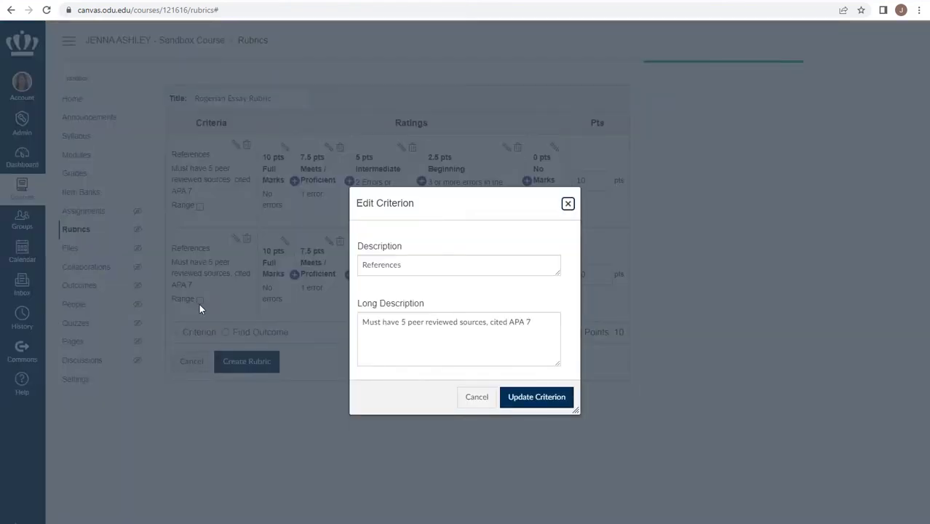
{"action": "left_click_drag", "start_coordinate": [409, 265], "coordinate": [343, 270]}
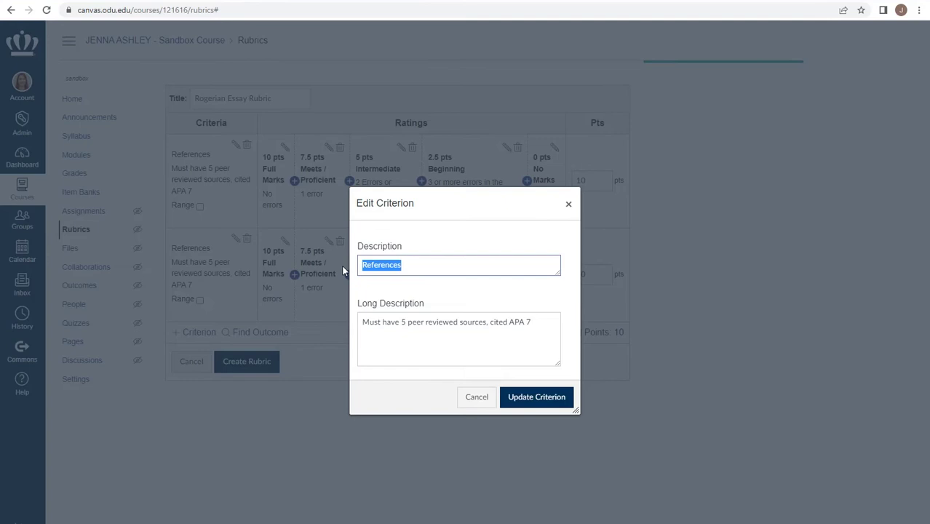
{"action": "key", "text": "BackSpace"}
{"action": "type", "text": "Word Count"}
{"action": "triple_click", "coordinate": [443, 314]}
{"action": "type", "text": "min 600 max 1000"}
{"action": "left_click", "coordinate": [514, 390]}
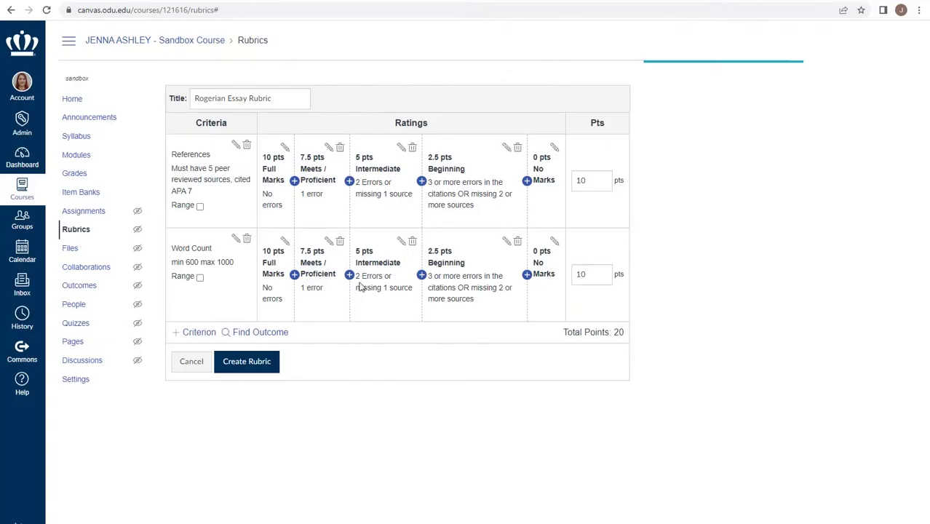
Step: Set the Word Count criterion to 20 points
{"action": "double_click", "coordinate": [588, 274]}
{"action": "type", "text": "20"}
{"action": "left_click", "coordinate": [703, 232]}
{"action": "left_click", "coordinate": [200, 277]}
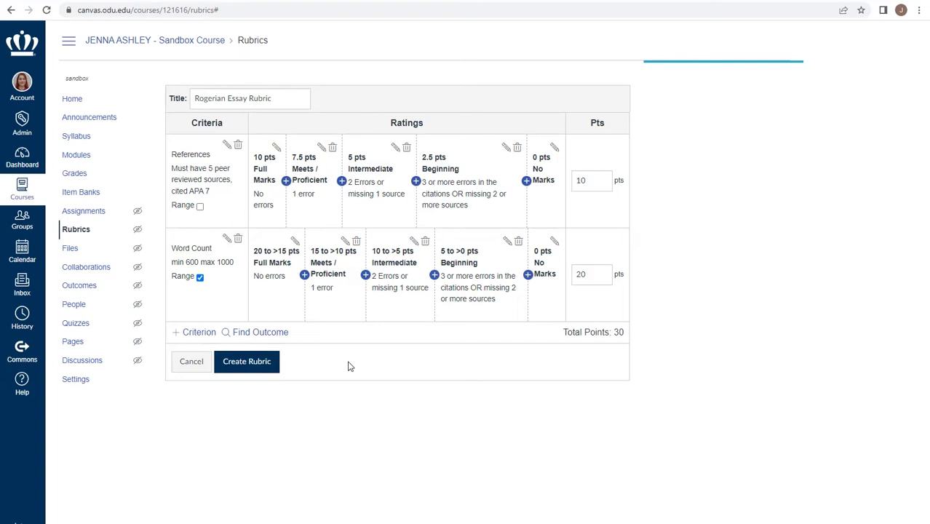
{"action": "left_click", "coordinate": [246, 371]}
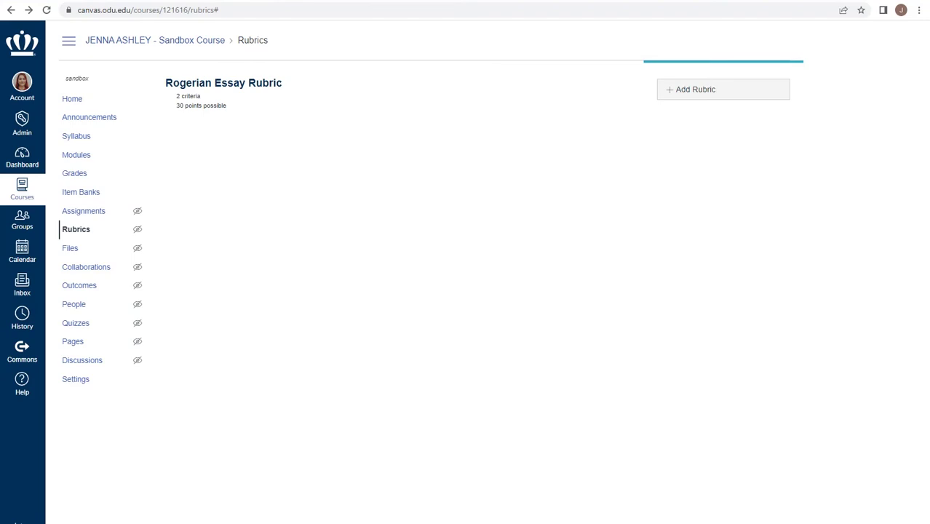
Step: Open Week 1 Assignment from the Assignments list and start adding a rubric to it
{"action": "left_click", "coordinate": [82, 211]}
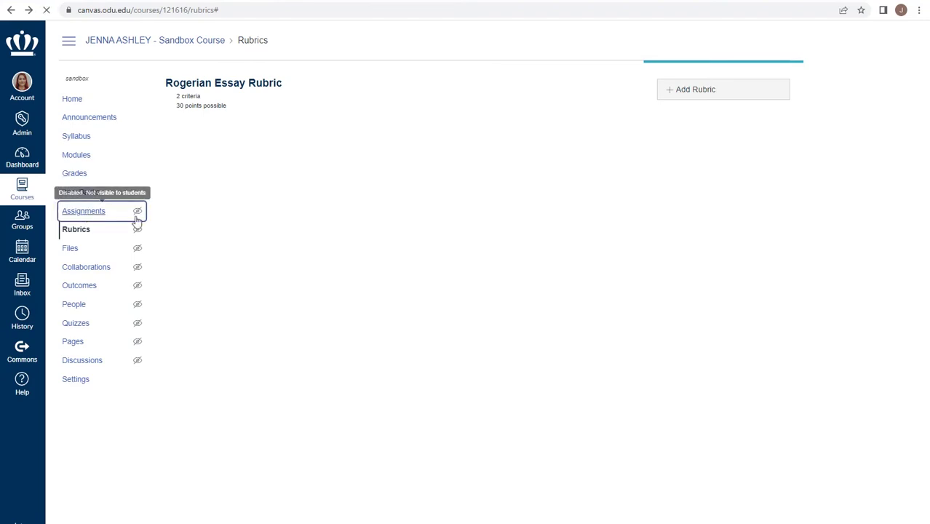
{"action": "scroll", "coordinate": [293, 393], "scroll_direction": "down", "scroll_amount": 1}
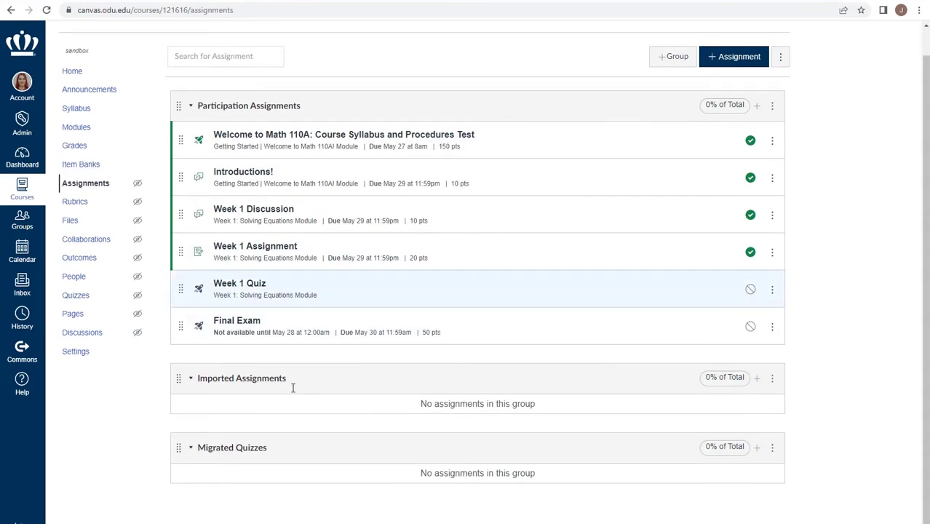
{"action": "left_click", "coordinate": [246, 247]}
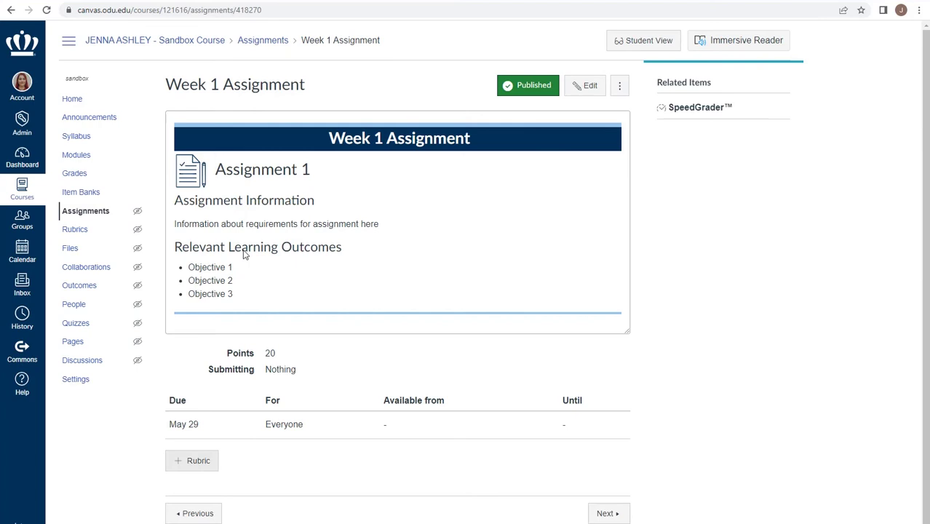
{"action": "left_click", "coordinate": [186, 462]}
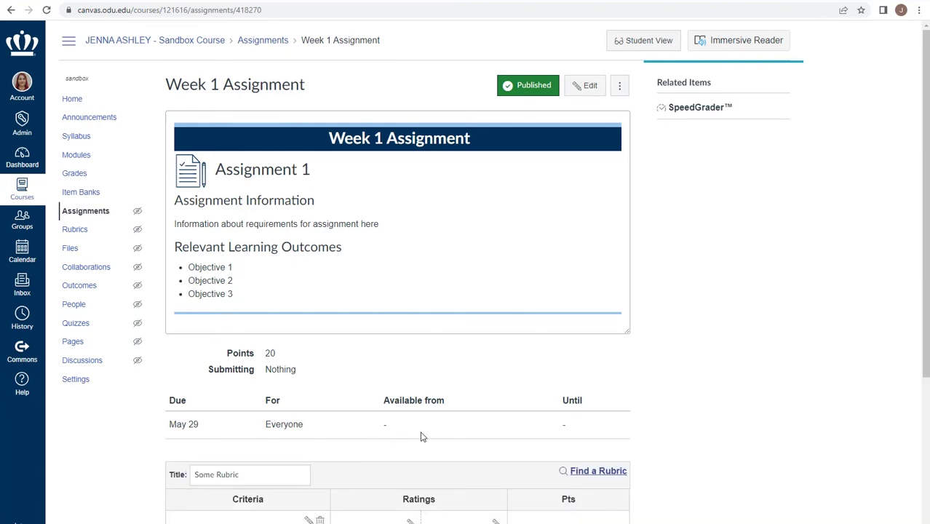
{"action": "scroll", "coordinate": [419, 435], "scroll_direction": "down", "scroll_amount": 3}
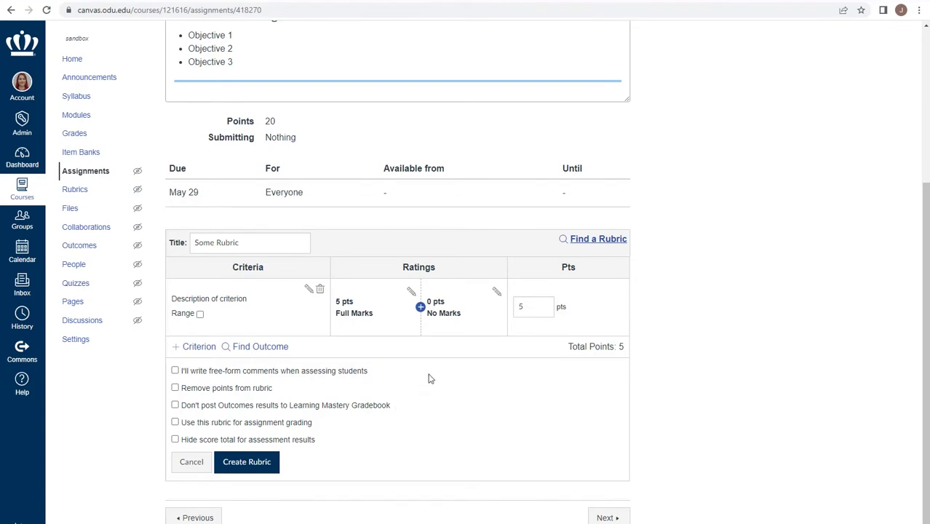
Step: Browse the sandbox courses' existing rubrics and preview Discussion Board 1
{"action": "left_click", "coordinate": [598, 240]}
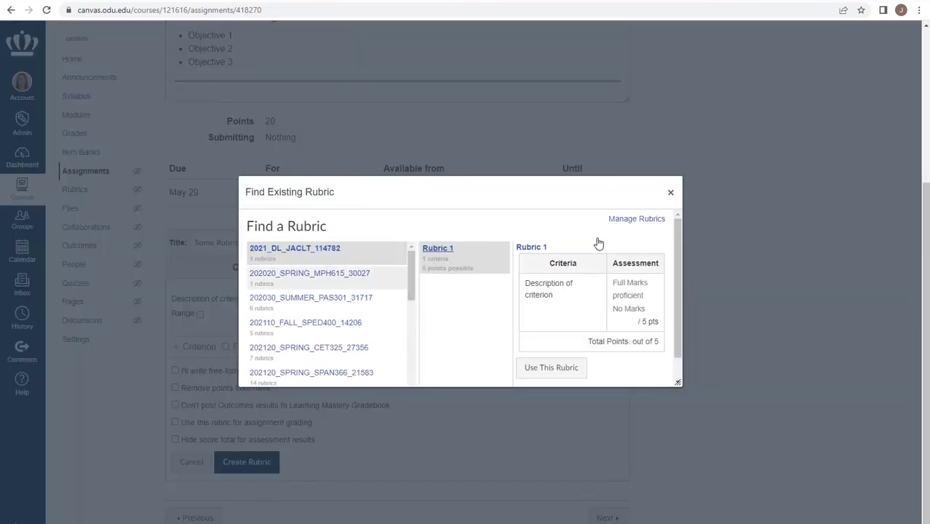
{"action": "scroll", "coordinate": [328, 313], "scroll_direction": "down", "scroll_amount": 3}
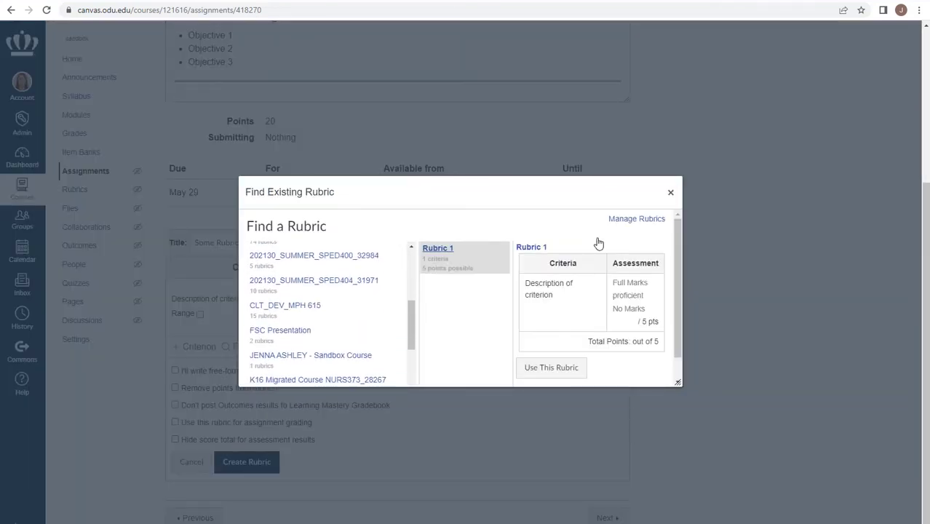
{"action": "scroll", "coordinate": [369, 289], "scroll_direction": "down", "scroll_amount": 1}
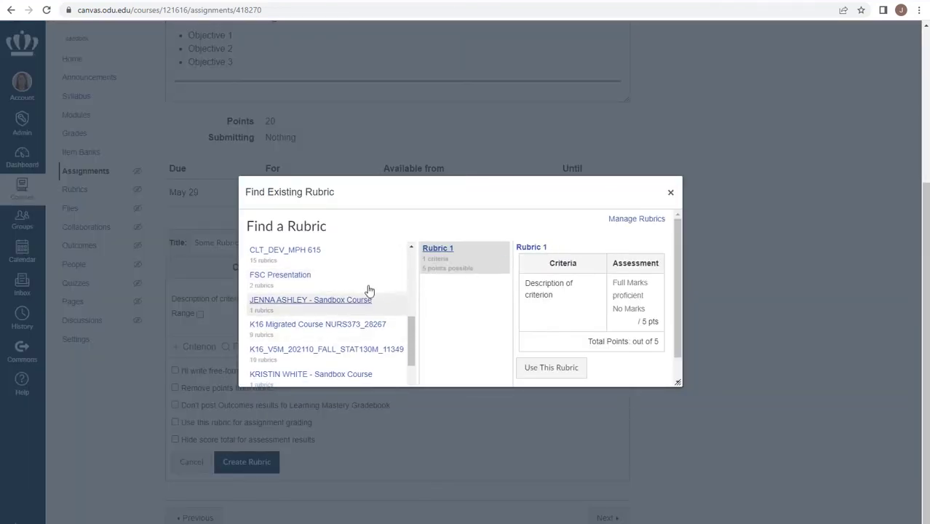
{"action": "left_click", "coordinate": [304, 302]}
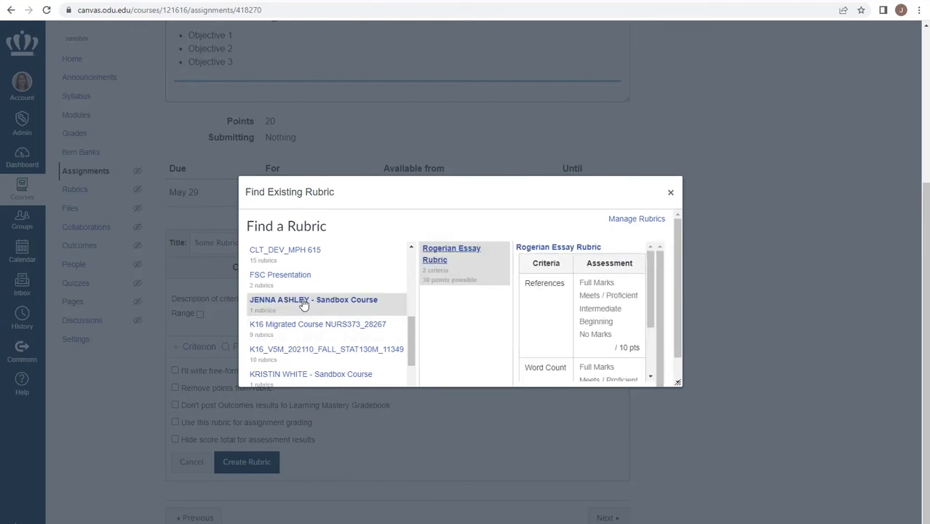
{"action": "scroll", "coordinate": [306, 313], "scroll_direction": "down", "scroll_amount": 2}
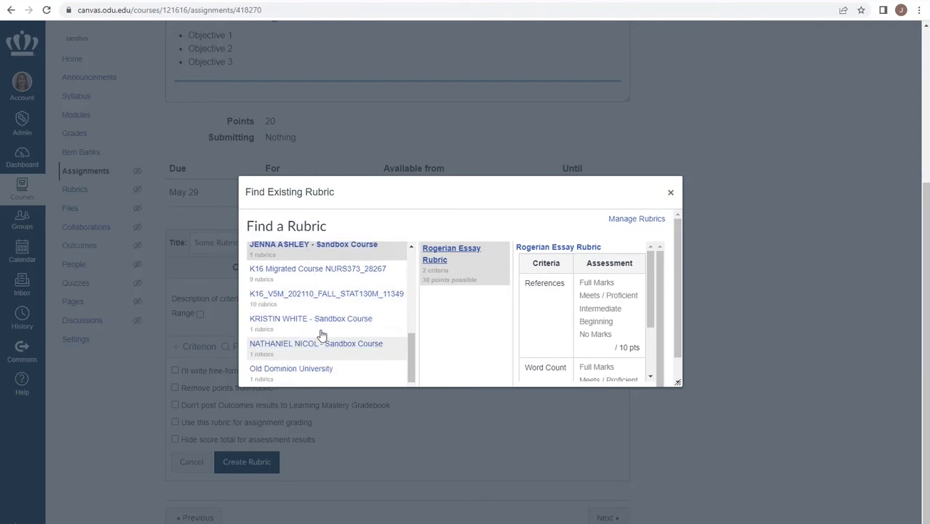
{"action": "scroll", "coordinate": [321, 334], "scroll_direction": "down", "scroll_amount": 5}
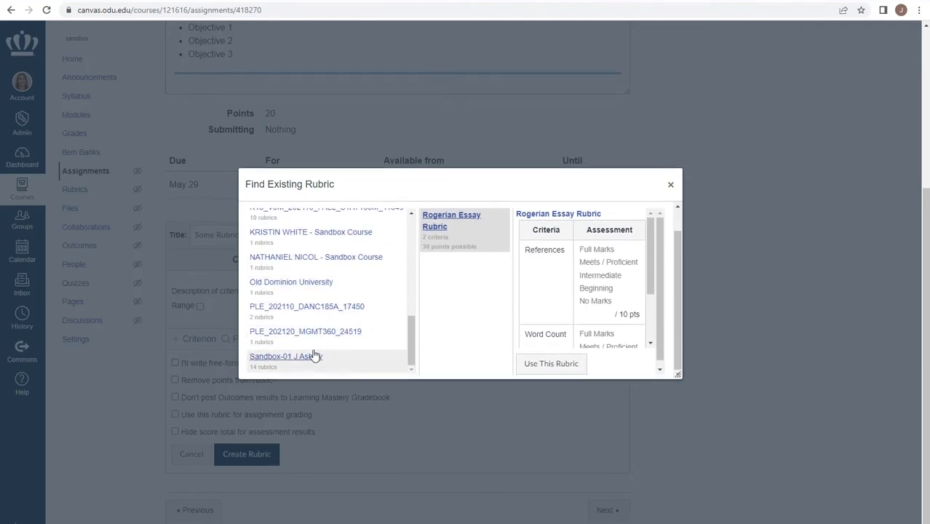
{"action": "left_click", "coordinate": [314, 356]}
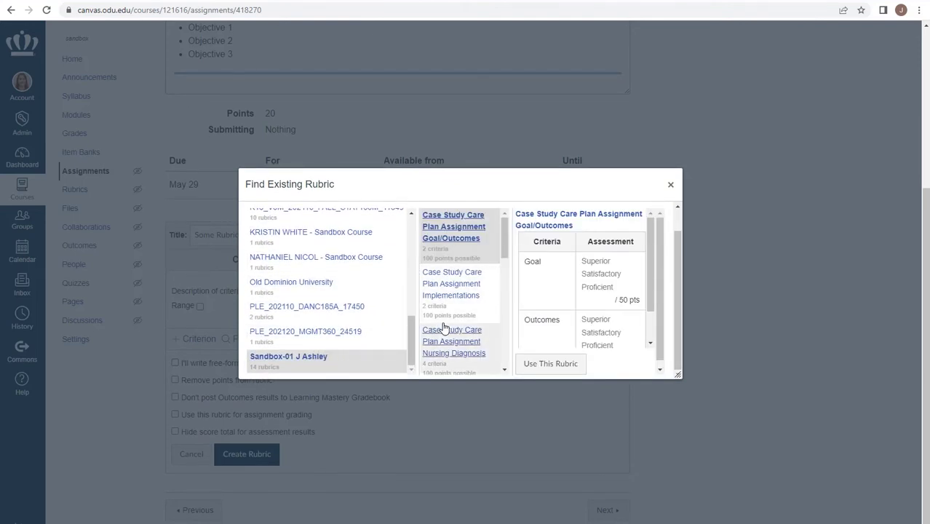
{"action": "scroll", "coordinate": [445, 329], "scroll_direction": "down", "scroll_amount": 5}
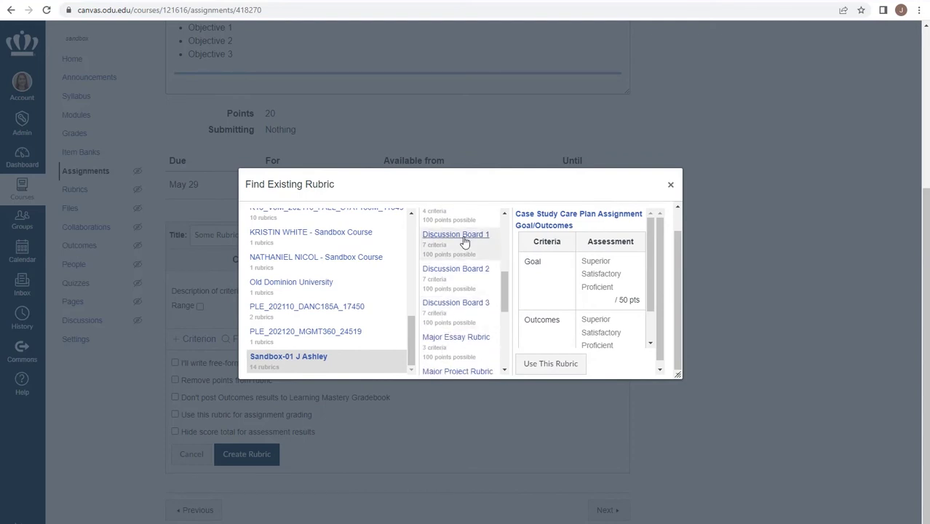
{"action": "left_click", "coordinate": [464, 240]}
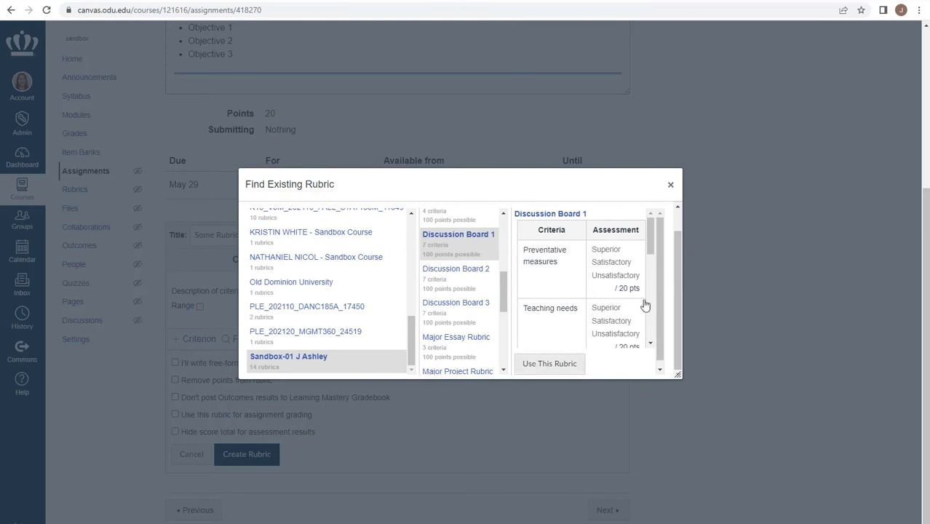
Step: Use the Discussion Board 1 rubric for Week 1 Assignment and open SpeedGrader
{"action": "left_click", "coordinate": [559, 371]}
{"action": "scroll", "coordinate": [387, 399], "scroll_direction": "down", "scroll_amount": 2}
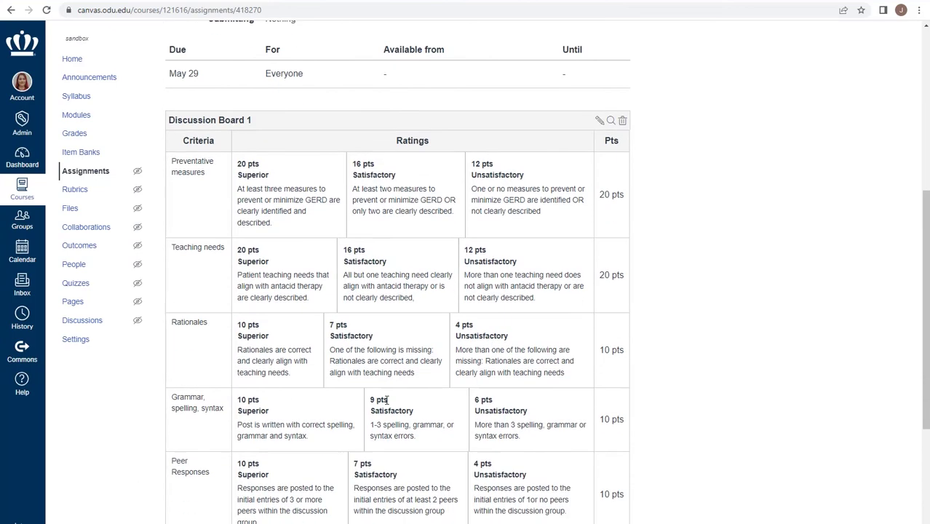
{"action": "scroll", "coordinate": [684, 333], "scroll_direction": "up", "scroll_amount": 1}
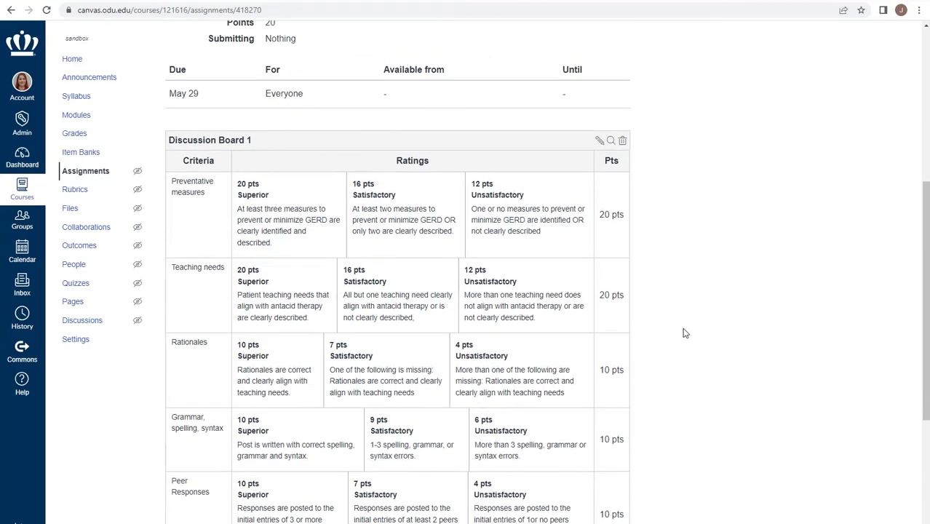
{"action": "scroll", "coordinate": [684, 333], "scroll_direction": "up", "scroll_amount": 5}
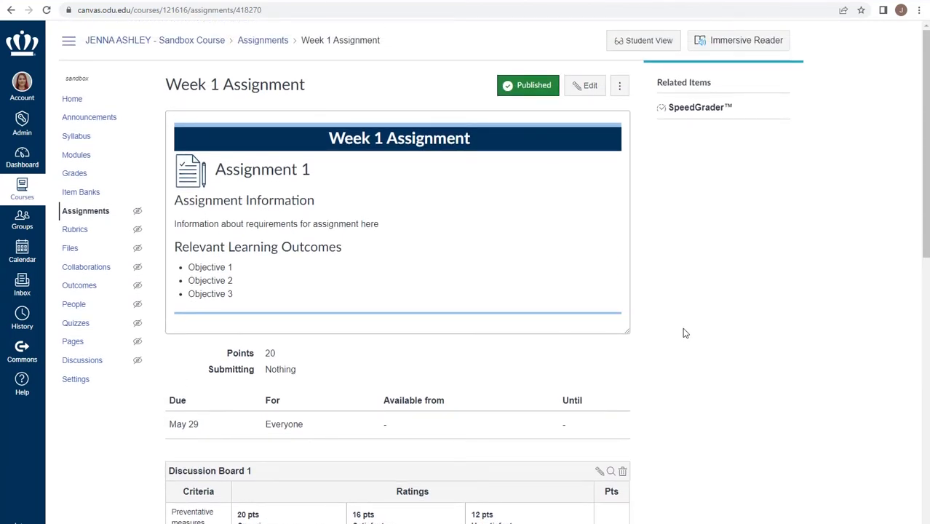
{"action": "left_click", "coordinate": [693, 109]}
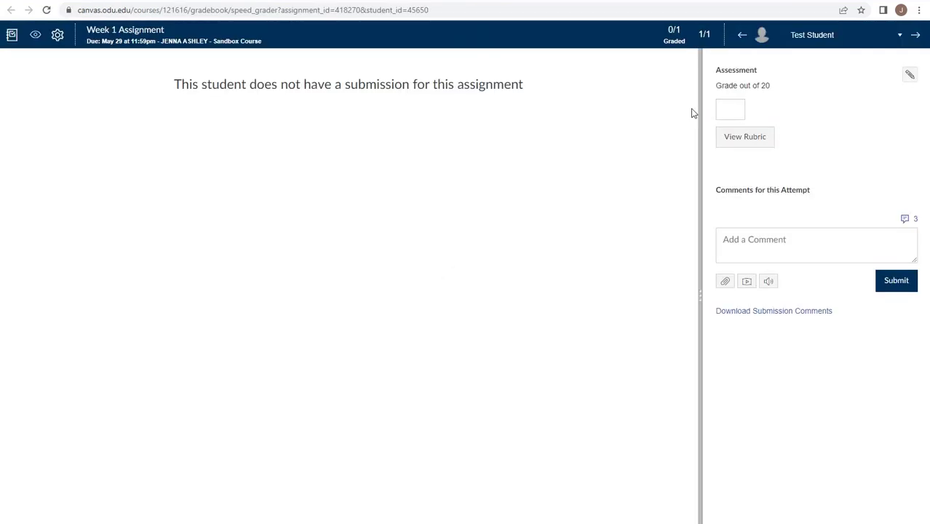
Step: Show the Discussion Board 1 rubric in SpeedGrader and widen its panel to see ratings and points
{"action": "left_click", "coordinate": [745, 138]}
{"action": "left_click", "coordinate": [745, 140]}
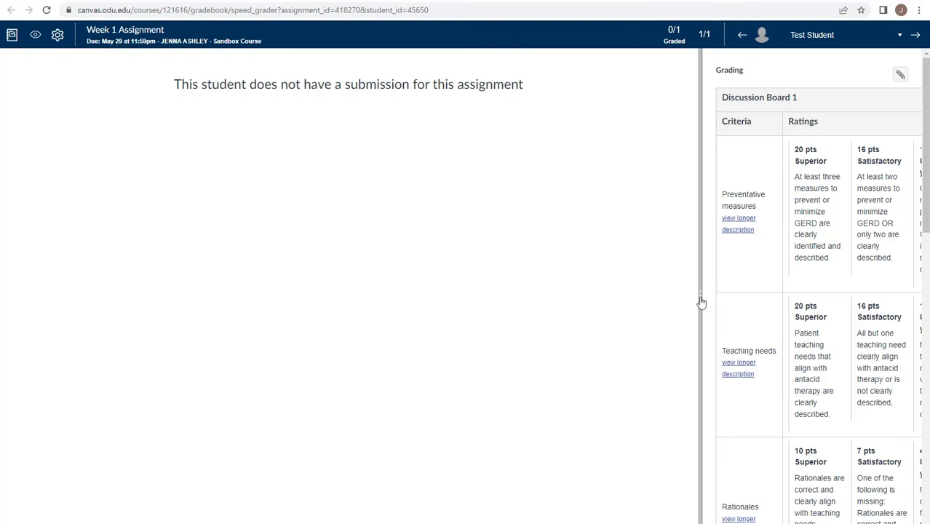
{"action": "left_click_drag", "start_coordinate": [701, 302], "coordinate": [493, 297]}
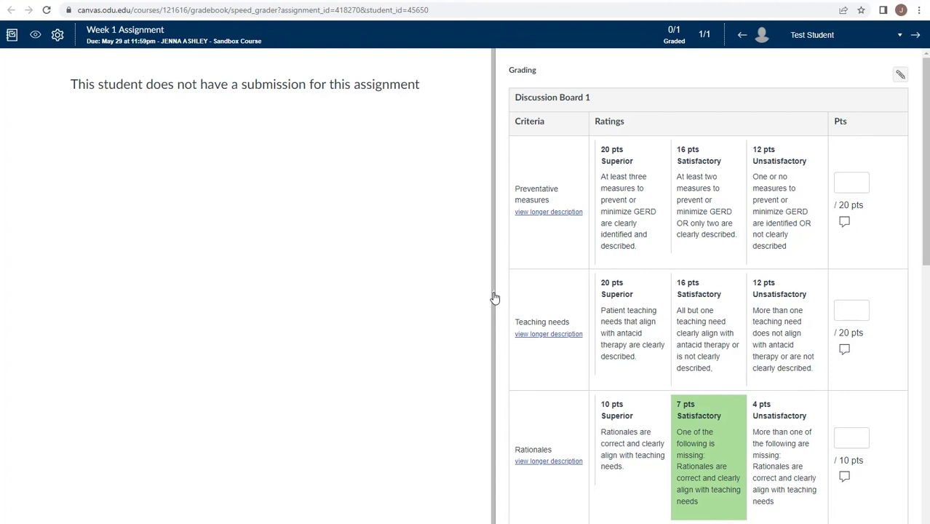
Step: Score Preventative measures 16, Teaching needs 20 (Superior) and Rationales 4 (Unsatisfactory)
{"action": "left_click", "coordinate": [850, 181]}
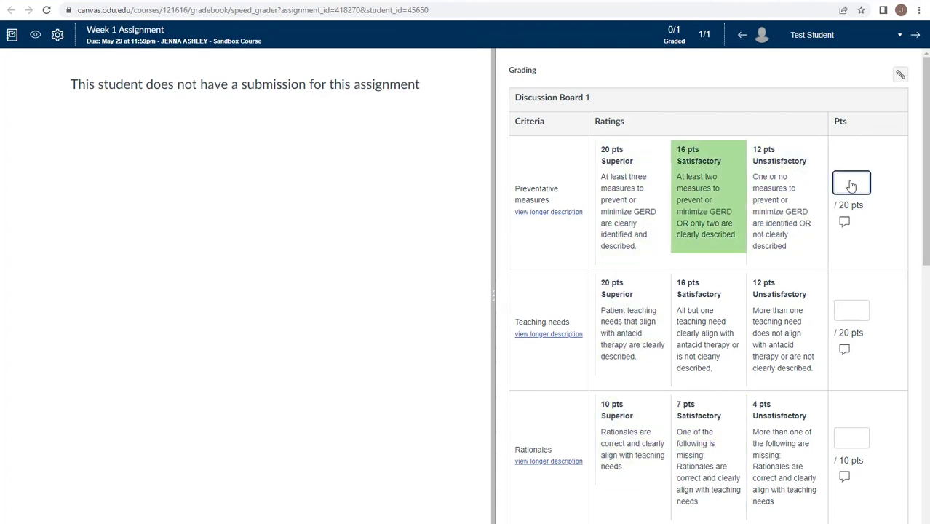
{"action": "type", "text": "16"}
{"action": "key", "text": "Tab"}
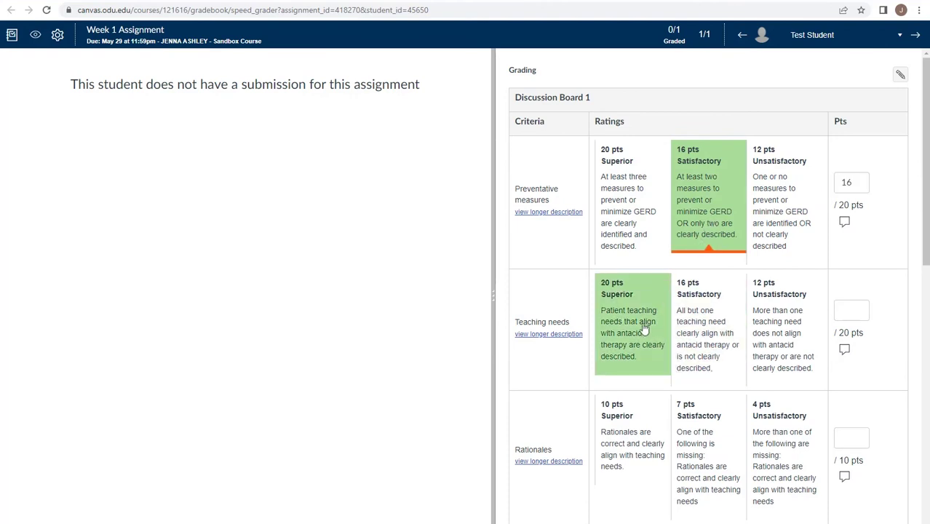
{"action": "left_click", "coordinate": [644, 329]}
{"action": "left_click", "coordinate": [777, 429]}
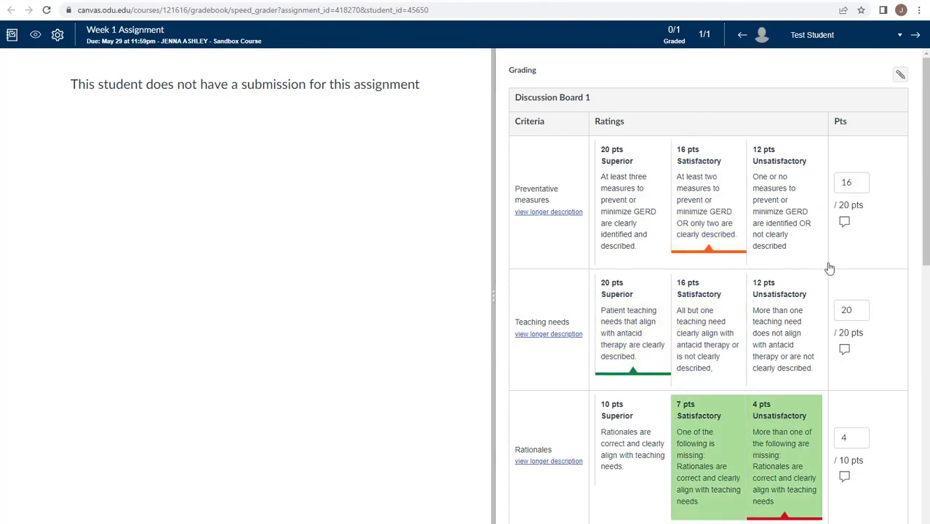
Step: Comment 'x, y, and z are missing' on Preventative measures
{"action": "left_click", "coordinate": [855, 181]}
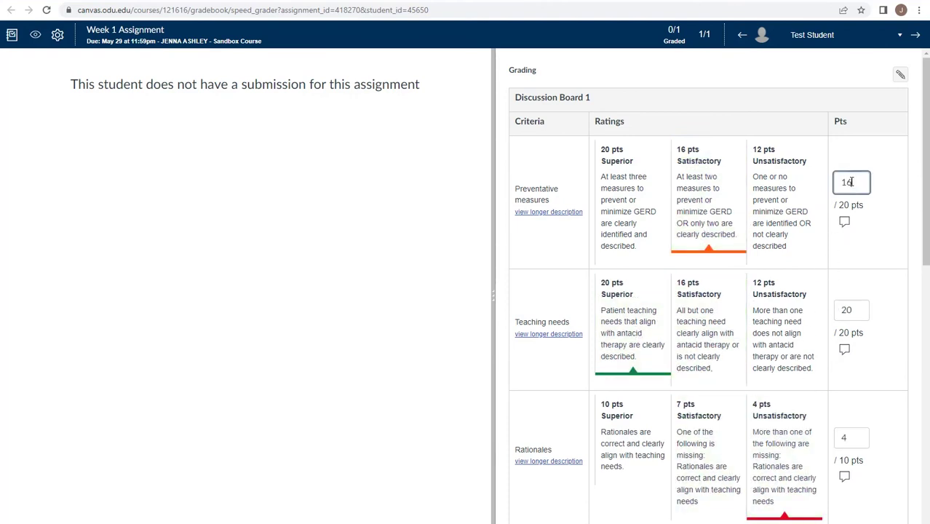
{"action": "double_click", "coordinate": [851, 183]}
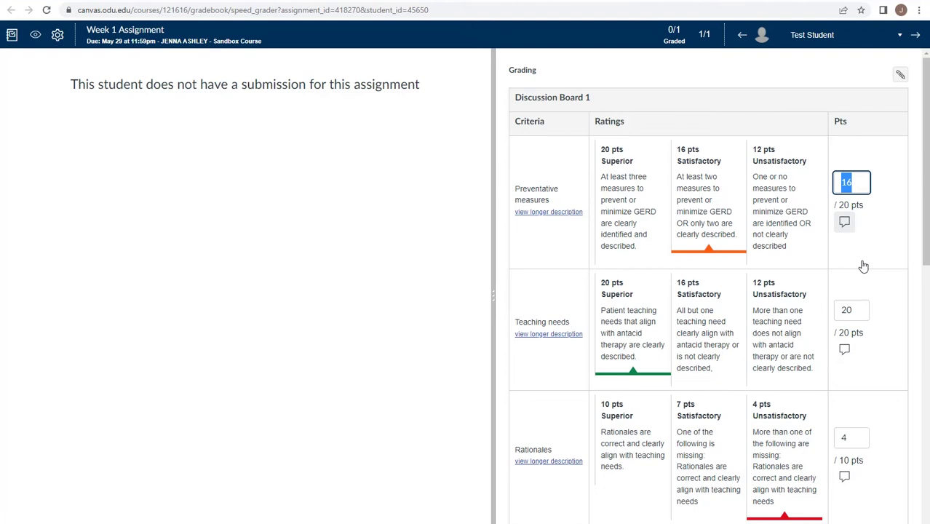
{"action": "left_click", "coordinate": [845, 223]}
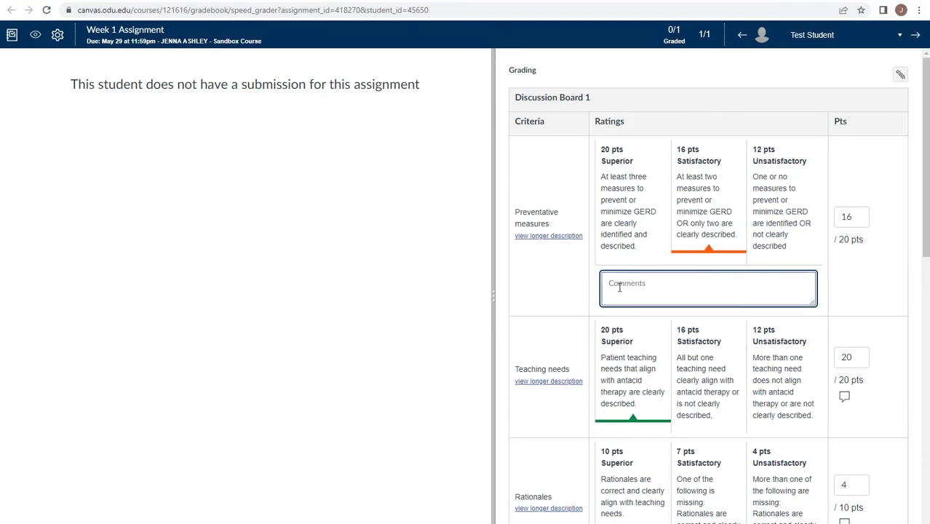
{"action": "type", "text": "x, y, and z are missing"}
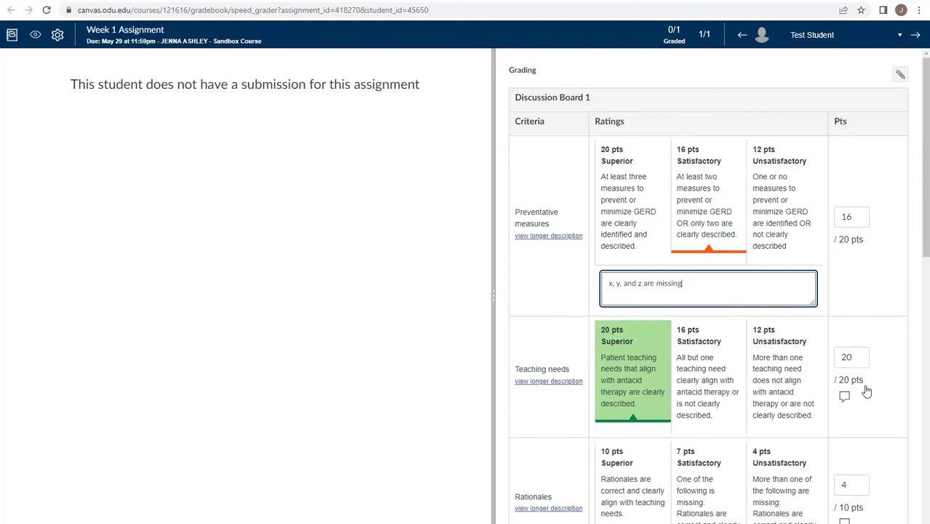
Step: Score Peer Response Content 16 points and Grammar, spelling, syntax 9 points Satisfactory
{"action": "scroll", "coordinate": [865, 391], "scroll_direction": "down", "scroll_amount": 8}
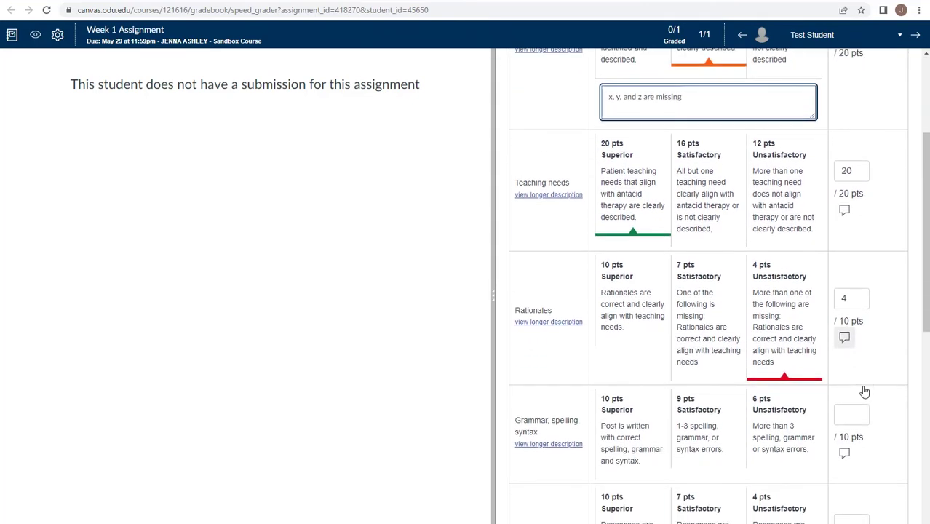
{"action": "scroll", "coordinate": [864, 390], "scroll_direction": "down", "scroll_amount": 4}
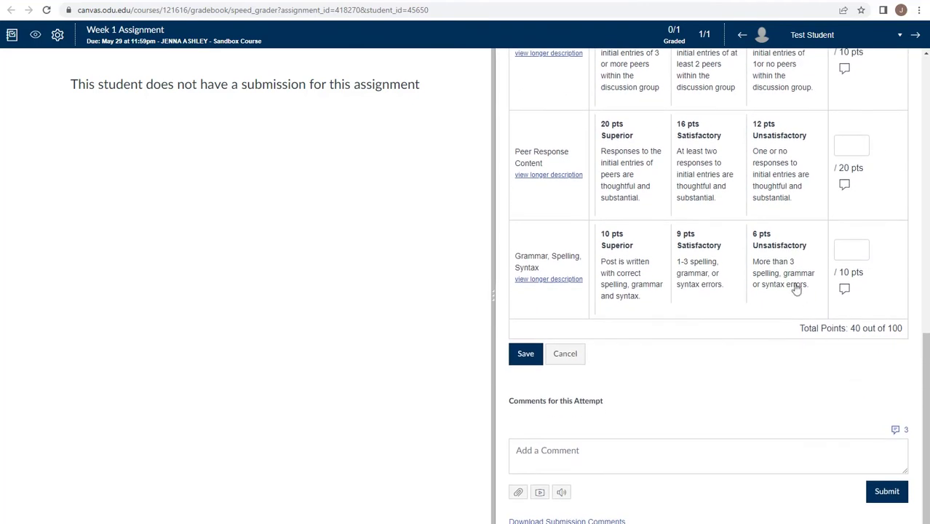
{"action": "left_click", "coordinate": [779, 269]}
{"action": "left_click", "coordinate": [685, 177]}
{"action": "scroll", "coordinate": [691, 218], "scroll_direction": "up", "scroll_amount": 4}
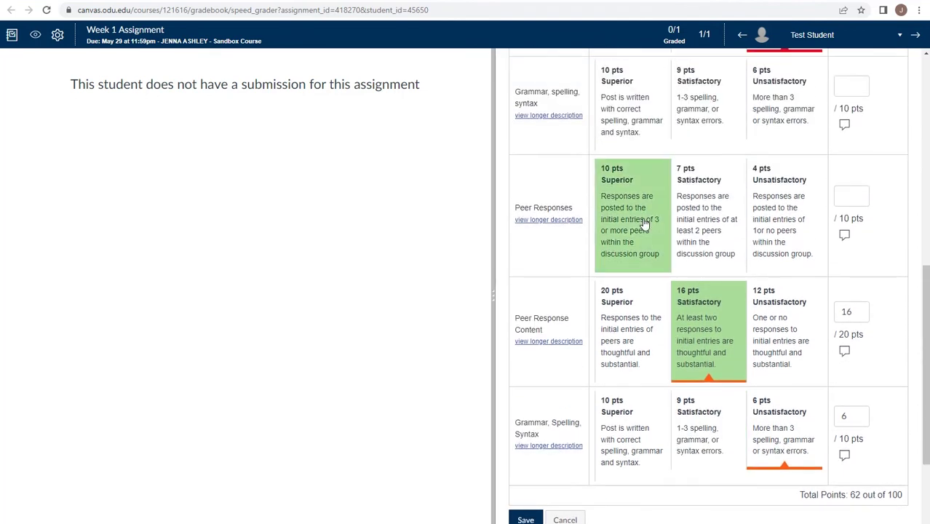
{"action": "left_click", "coordinate": [712, 263]}
{"action": "scroll", "coordinate": [709, 257], "scroll_direction": "down", "scroll_amount": 5}
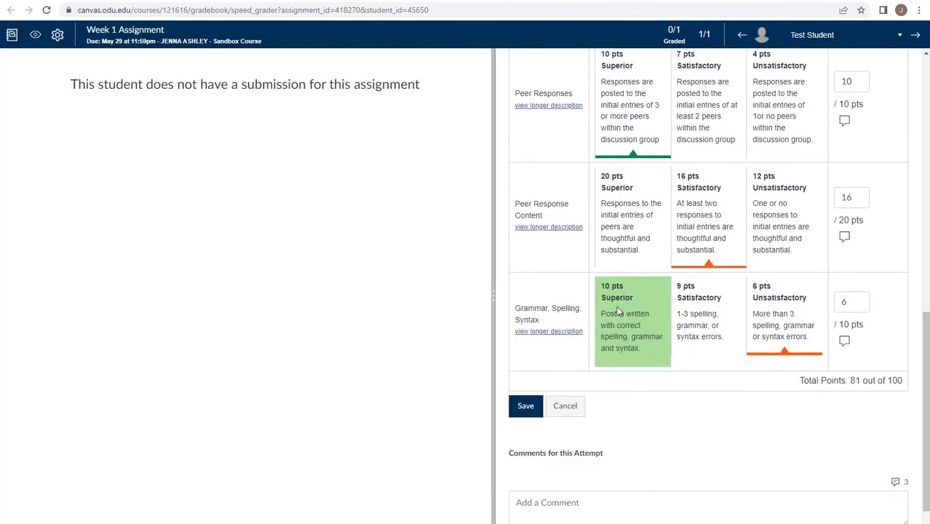
Step: Save the rubric assessment and confirm the Total Points of 81
{"action": "left_click", "coordinate": [524, 356]}
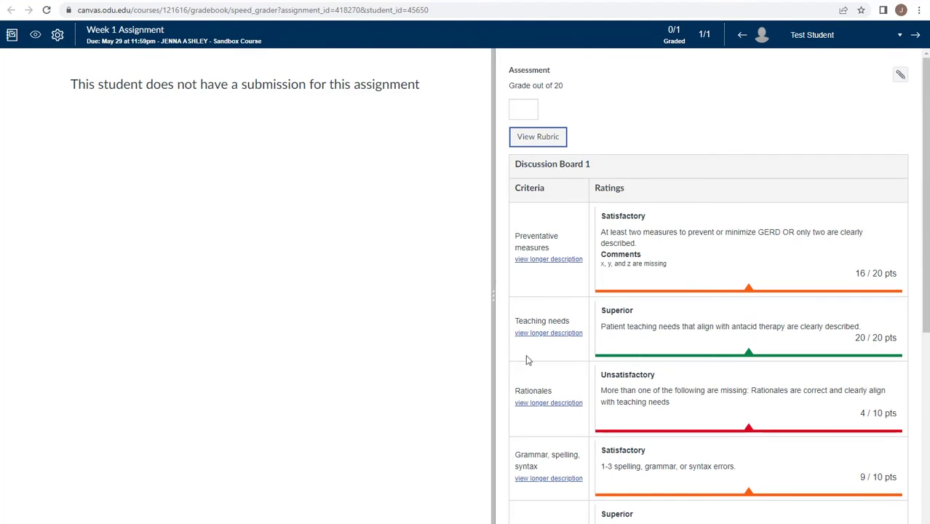
{"action": "scroll", "coordinate": [754, 359], "scroll_direction": "down", "scroll_amount": 5}
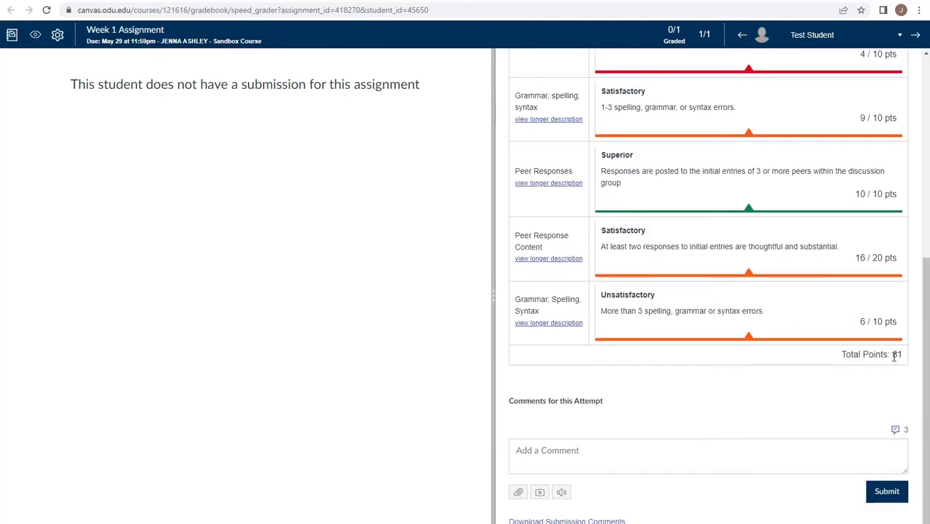
{"action": "left_click_drag", "start_coordinate": [891, 355], "coordinate": [904, 359]}
{"action": "scroll", "coordinate": [905, 358], "scroll_direction": "up", "scroll_amount": 10}
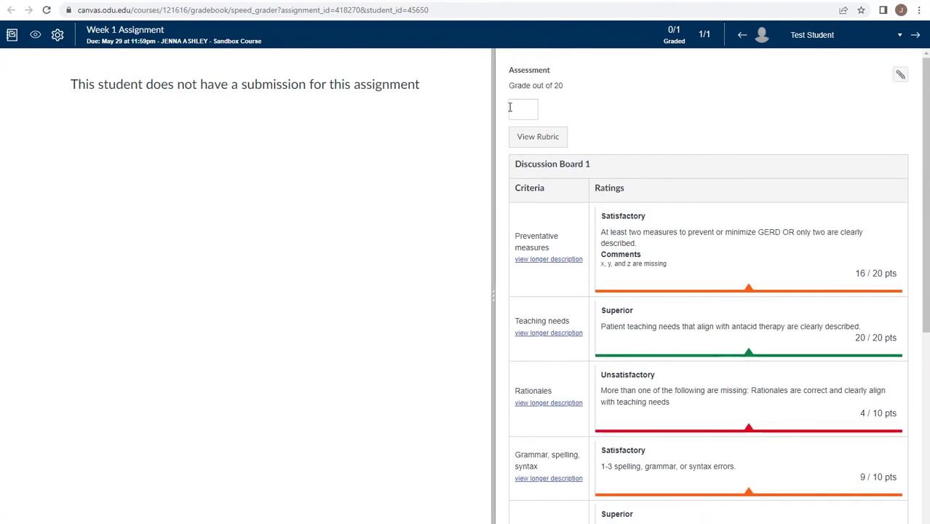
Step: Start an attempt comment and bring up the comment library with its three saved comments
{"action": "scroll", "coordinate": [788, 353], "scroll_direction": "down", "scroll_amount": 10}
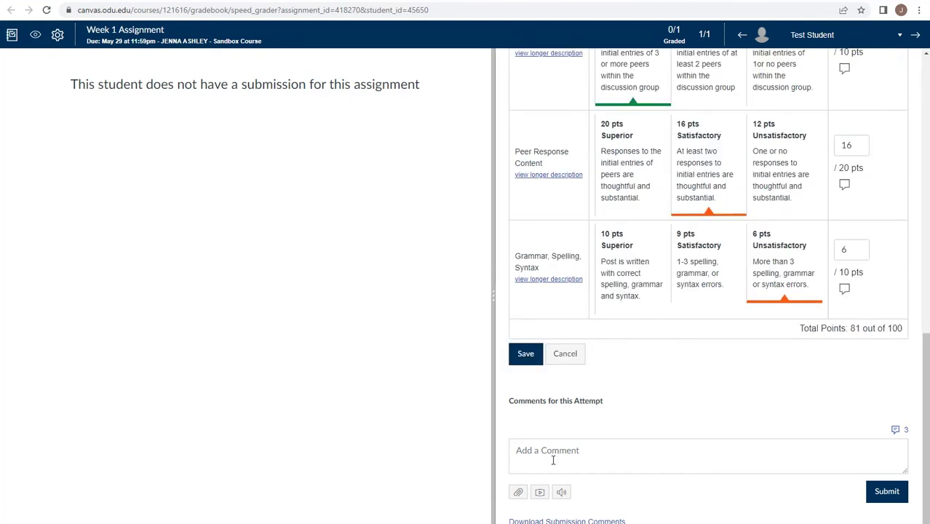
{"action": "left_click", "coordinate": [541, 458]}
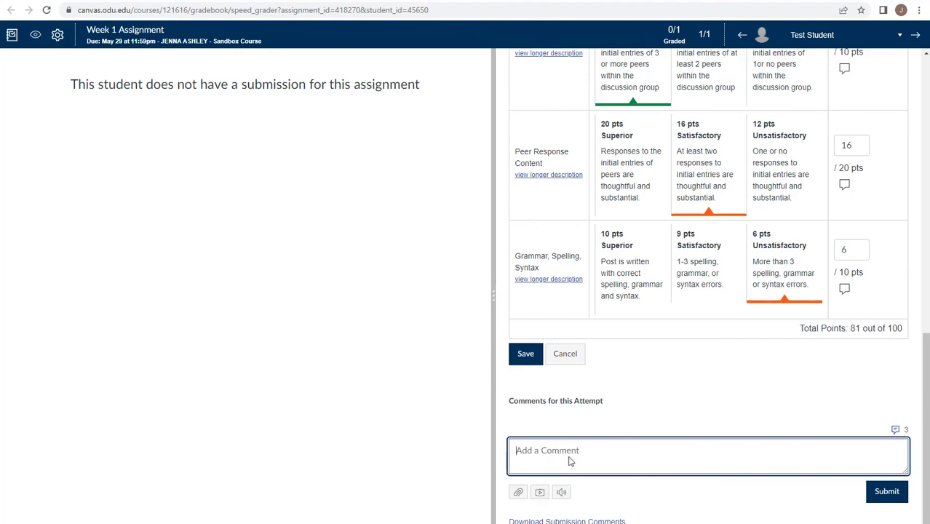
{"action": "left_click", "coordinate": [898, 434]}
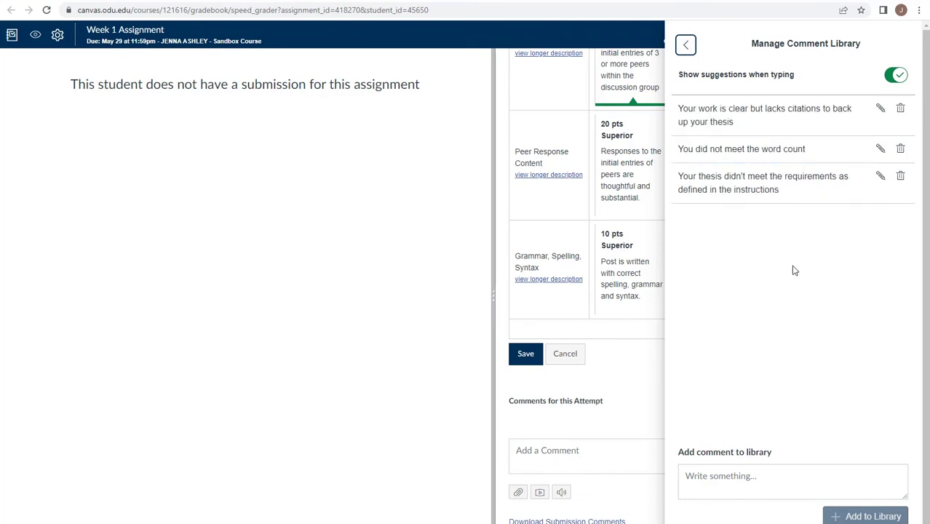
Step: Add 'You need to show your work' as a new comment in the library
{"action": "left_click", "coordinate": [754, 480]}
{"action": "type", "text": "You need to show your work"}
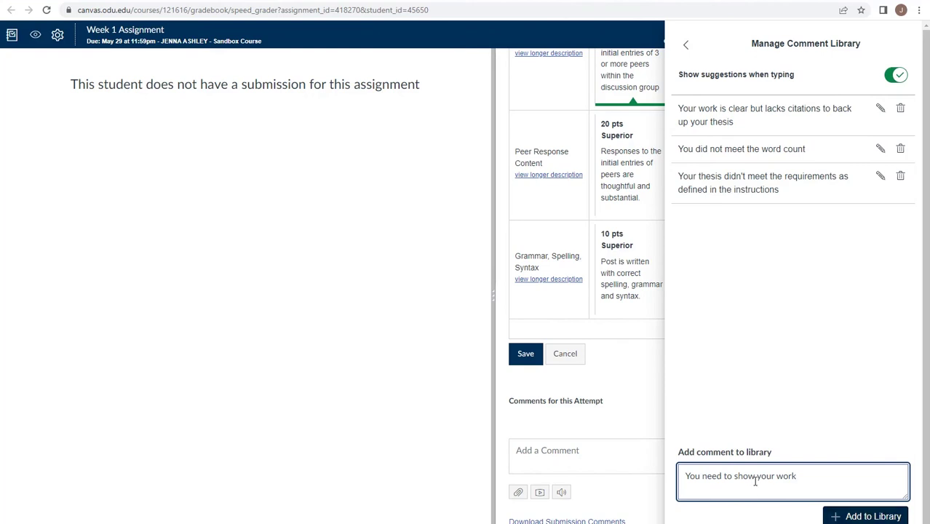
{"action": "left_click", "coordinate": [857, 518]}
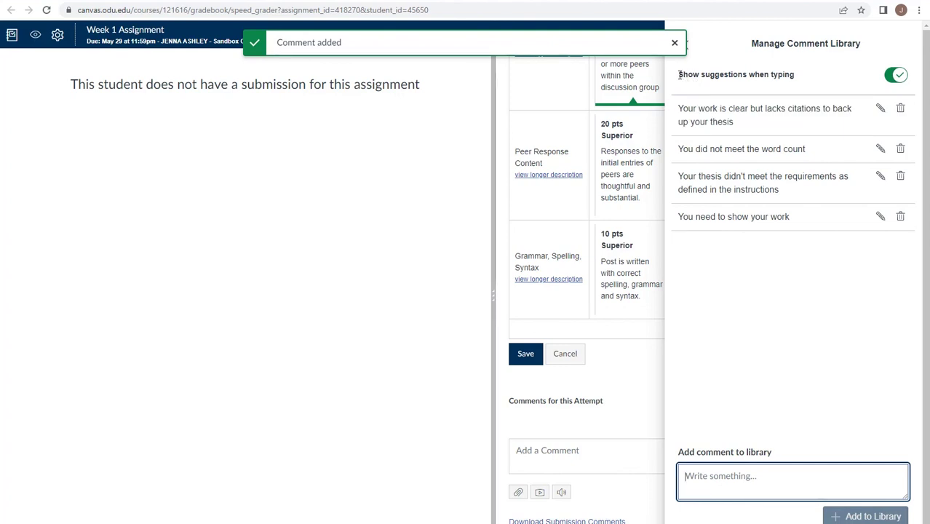
Step: Toggle suggestions while typing off and back on, then close the library
{"action": "left_click_drag", "start_coordinate": [678, 76], "coordinate": [791, 79]}
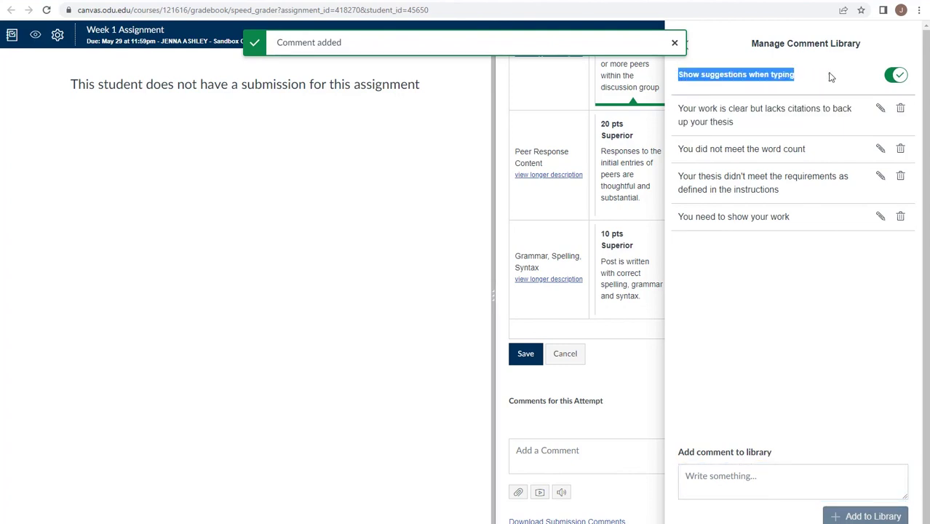
{"action": "left_click", "coordinate": [882, 79]}
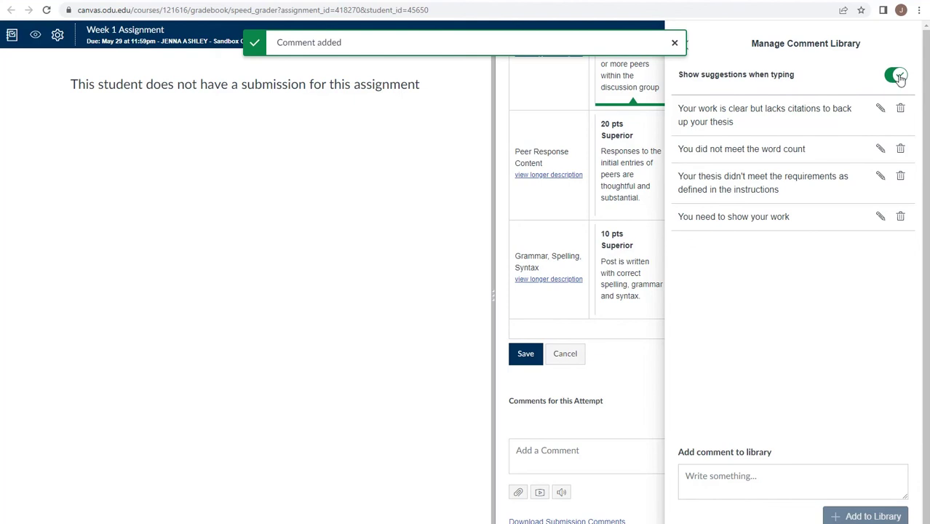
{"action": "left_click", "coordinate": [897, 78]}
{"action": "left_click", "coordinate": [897, 76]}
{"action": "left_click", "coordinate": [674, 44]}
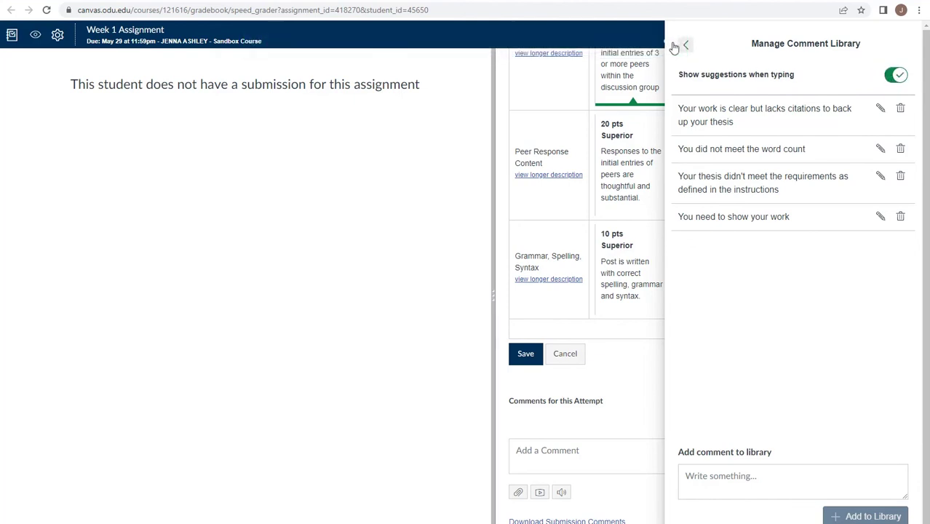
{"action": "left_click", "coordinate": [686, 45]}
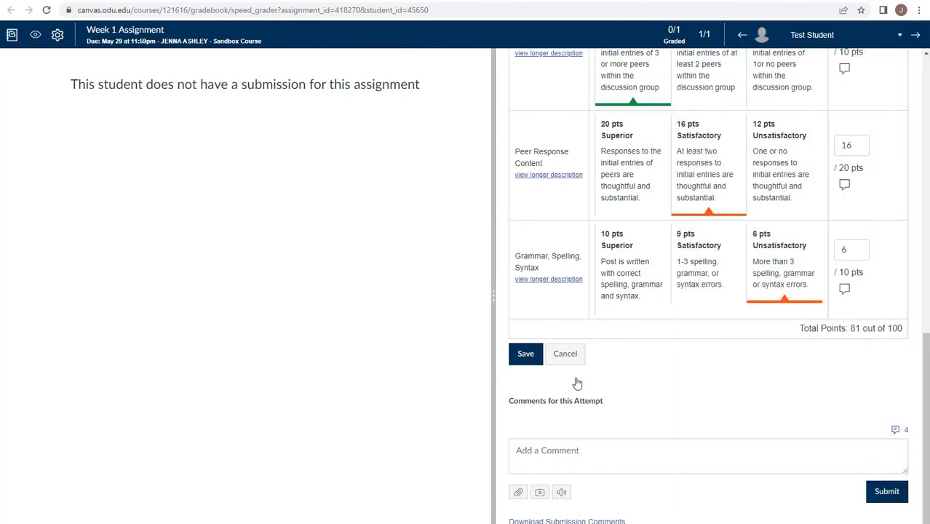
Step: Search 'citation' in the attempt comment and insert the saved lacks-citations remark
{"action": "left_click", "coordinate": [553, 451]}
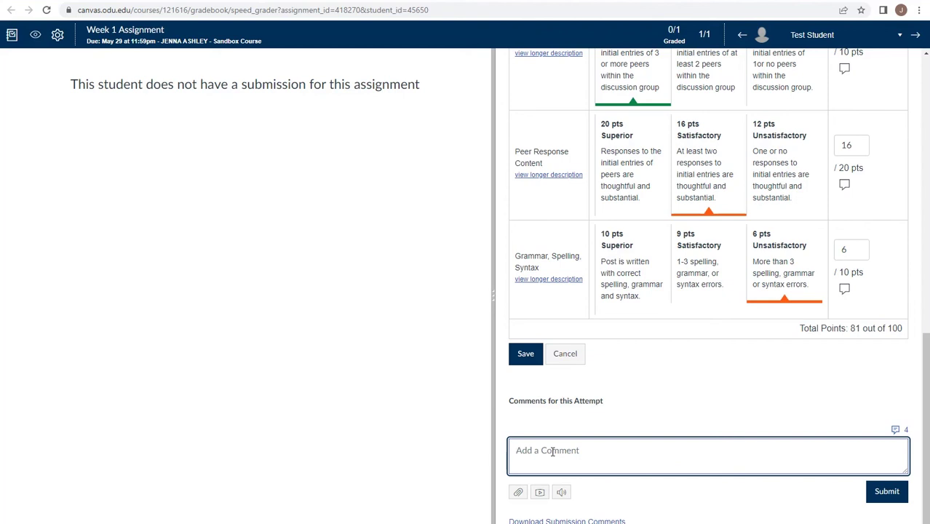
{"action": "type", "text": "citation"}
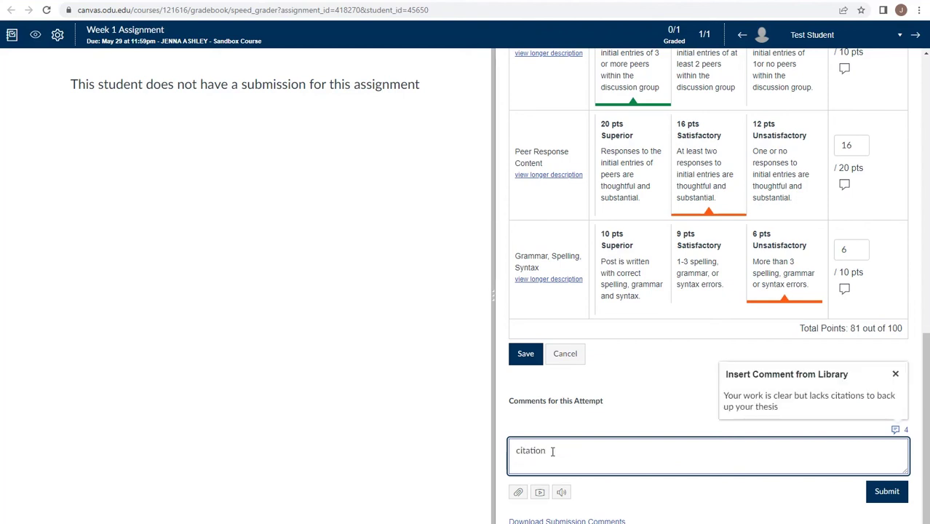
{"action": "key", "text": "Down"}
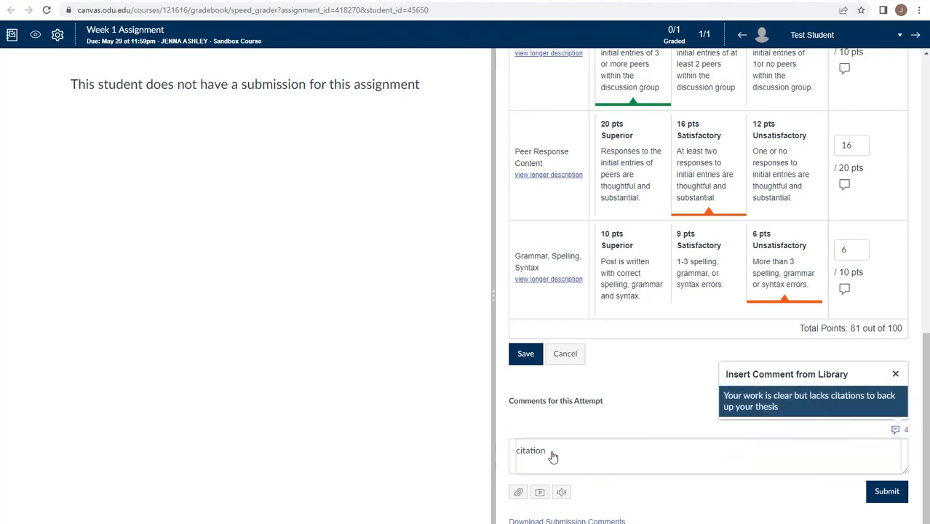
{"action": "left_click", "coordinate": [794, 405]}
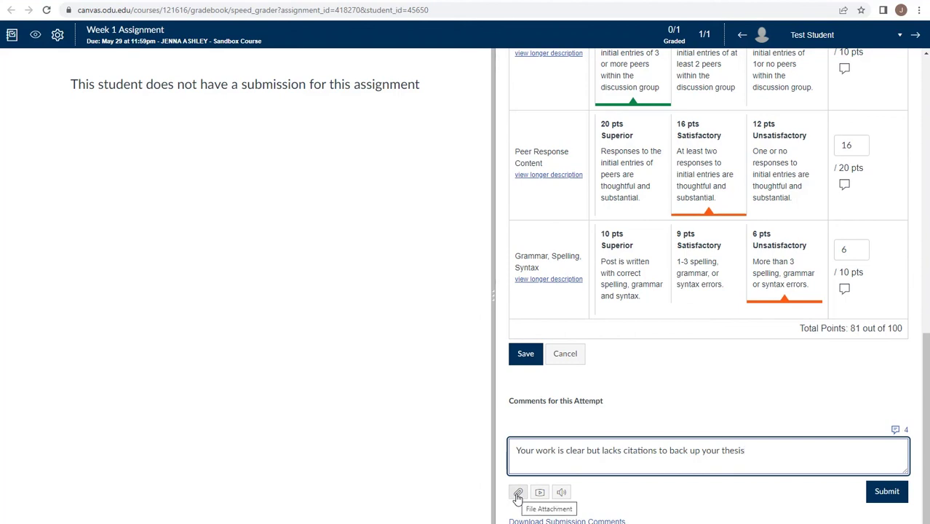
Step: Post the citations comment with Intro and Outro Script.docx attached, then return to Week 1 Assignment
{"action": "left_click", "coordinate": [518, 494]}
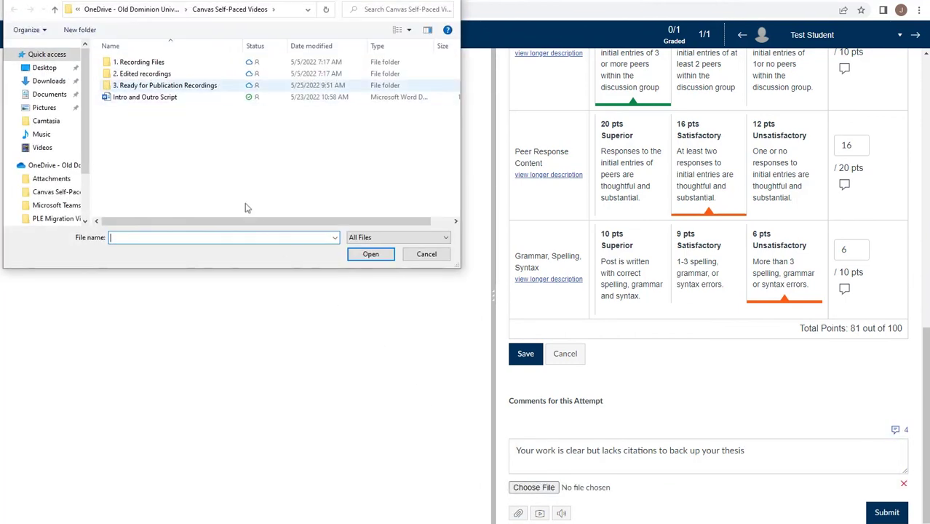
{"action": "double_click", "coordinate": [146, 97]}
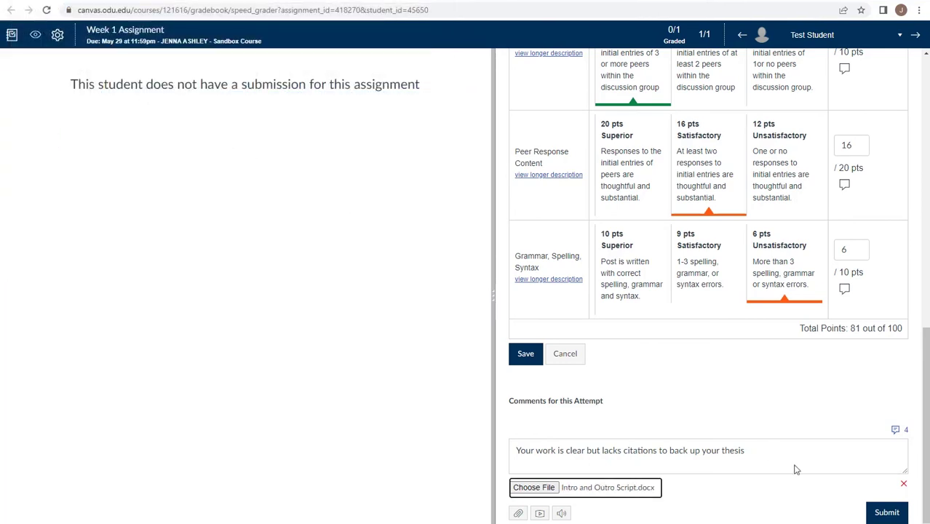
{"action": "left_click", "coordinate": [884, 513]}
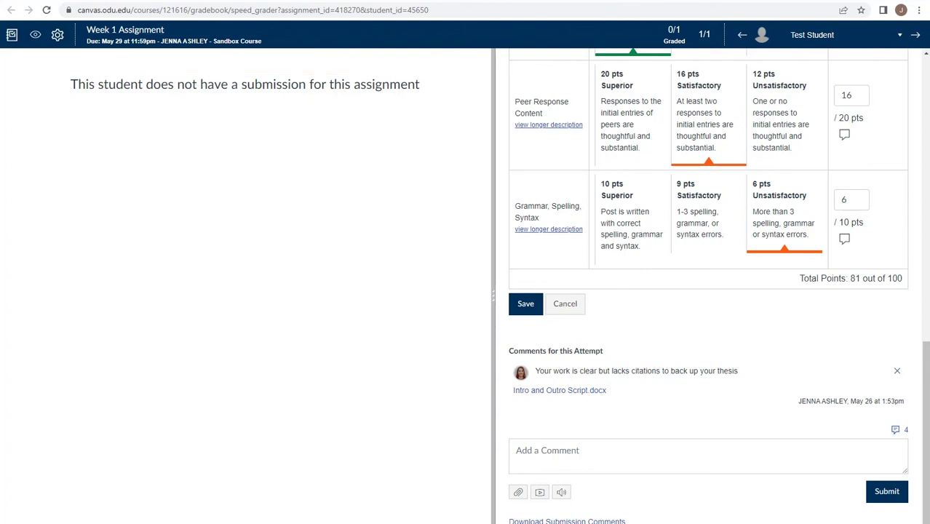
{"action": "left_click", "coordinate": [181, 3]}
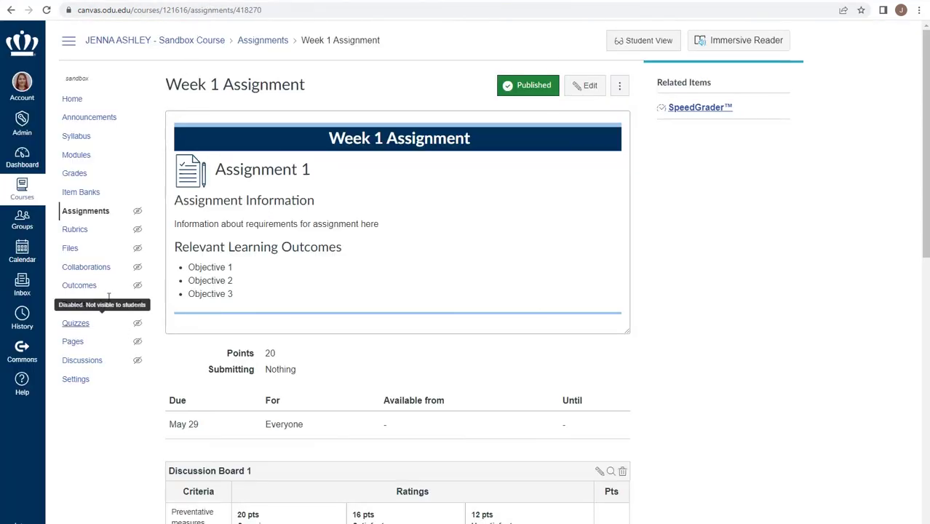
Step: Open Week 1 Discussion from the Discussions list and show its more-actions menu
{"action": "left_click", "coordinate": [83, 361]}
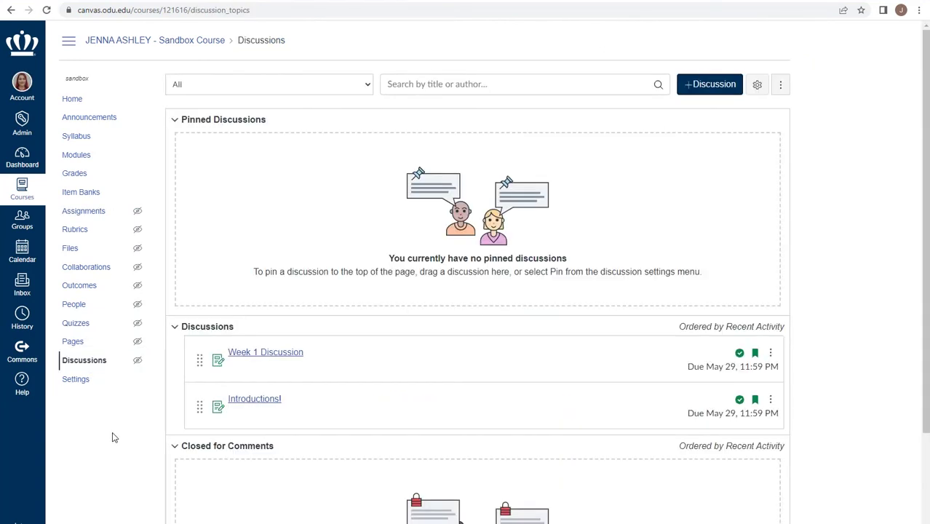
{"action": "left_click", "coordinate": [271, 355]}
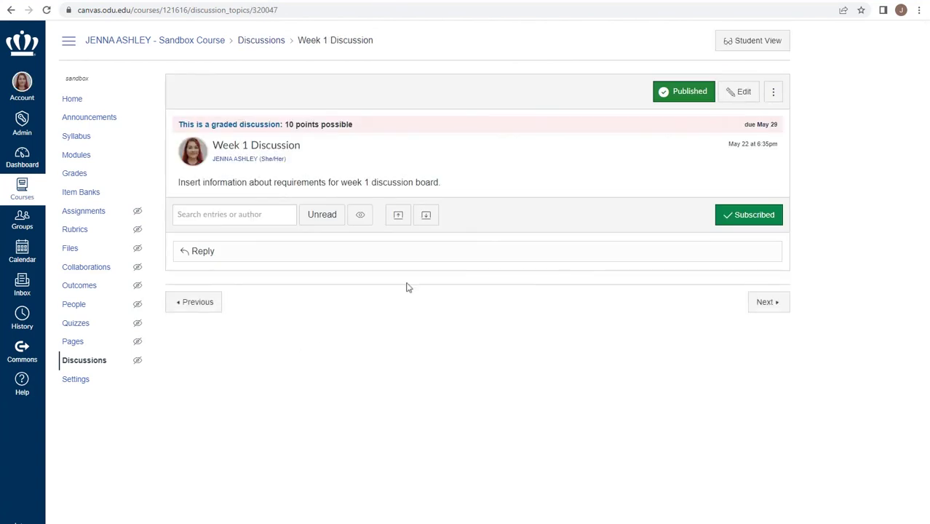
{"action": "left_click", "coordinate": [774, 95]}
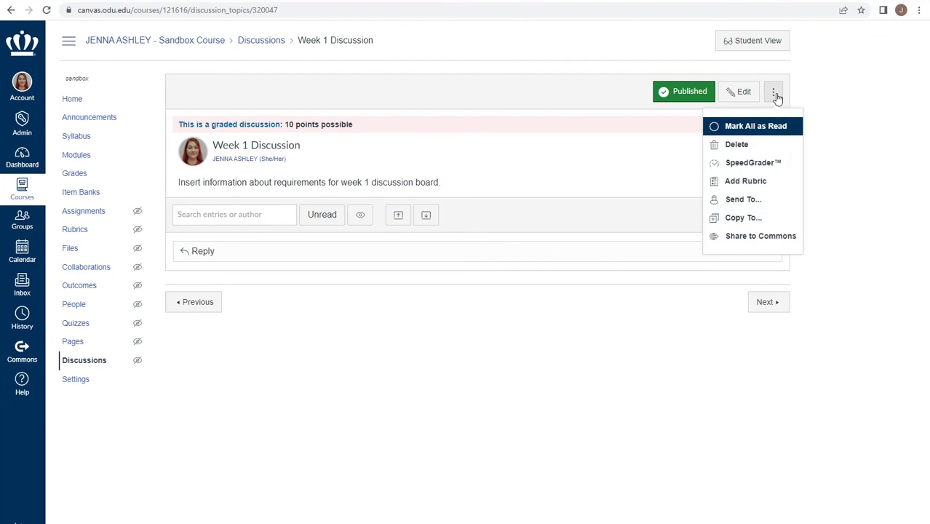
Step: Find the 100-point Discussion Board 1 rubric in the sandbox course and use it here
{"action": "left_click", "coordinate": [748, 183]}
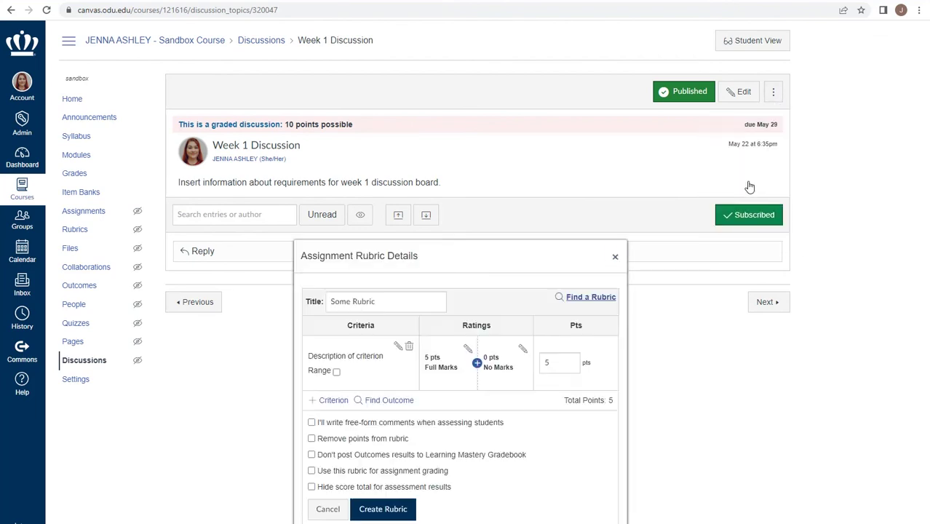
{"action": "left_click", "coordinate": [592, 298]}
{"action": "scroll", "coordinate": [436, 313], "scroll_direction": "down", "scroll_amount": 2}
{"action": "left_click", "coordinate": [342, 336]}
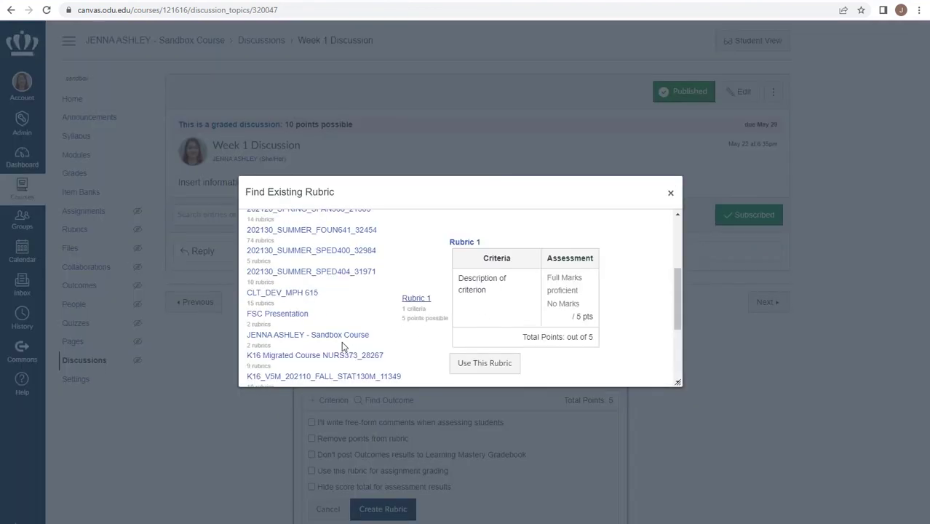
{"action": "left_click", "coordinate": [311, 337]}
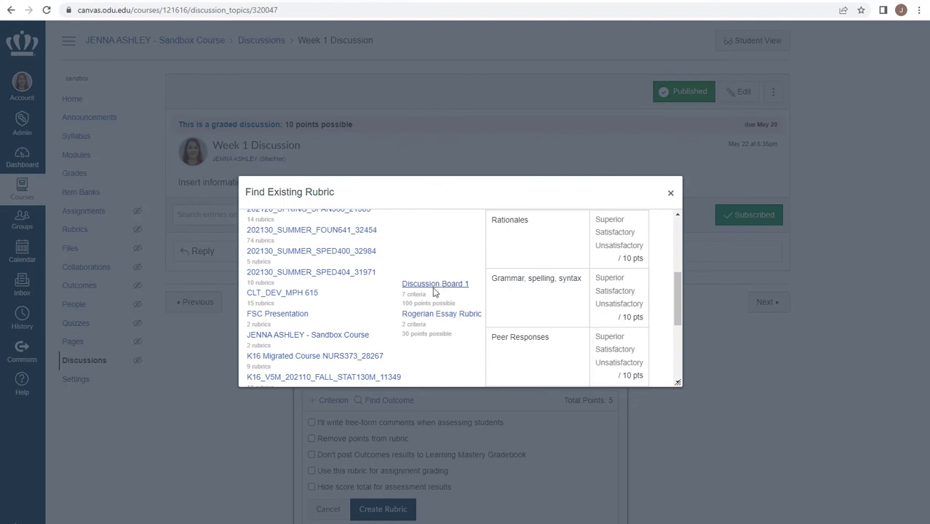
{"action": "left_click", "coordinate": [303, 304]}
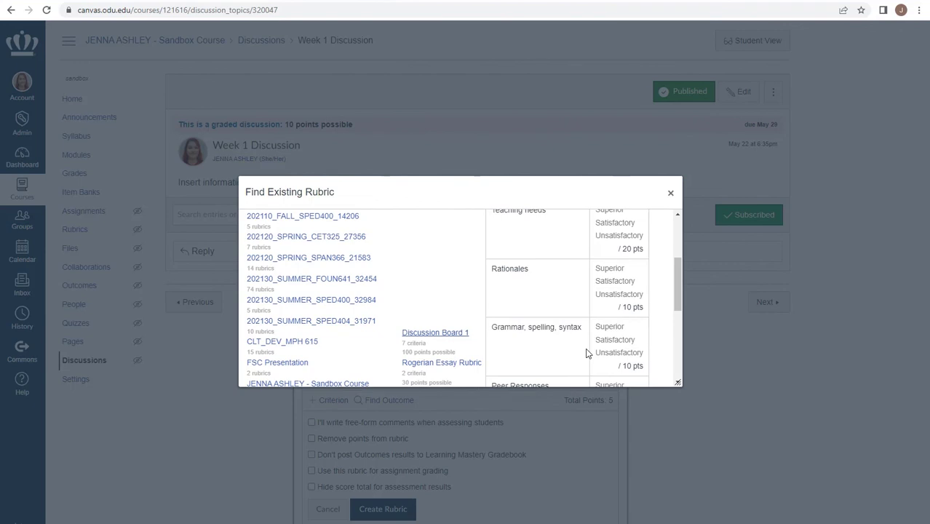
{"action": "scroll", "coordinate": [586, 353], "scroll_direction": "down", "scroll_amount": 5}
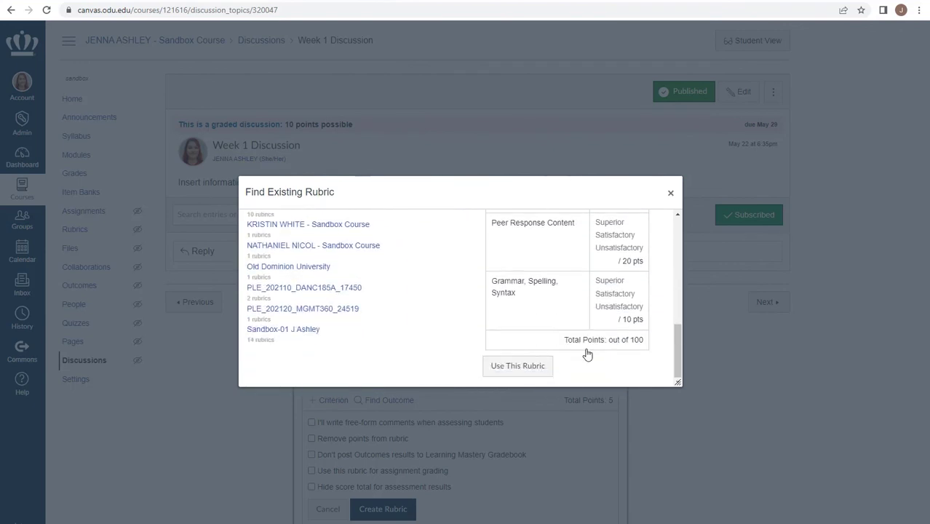
{"action": "left_click", "coordinate": [516, 371]}
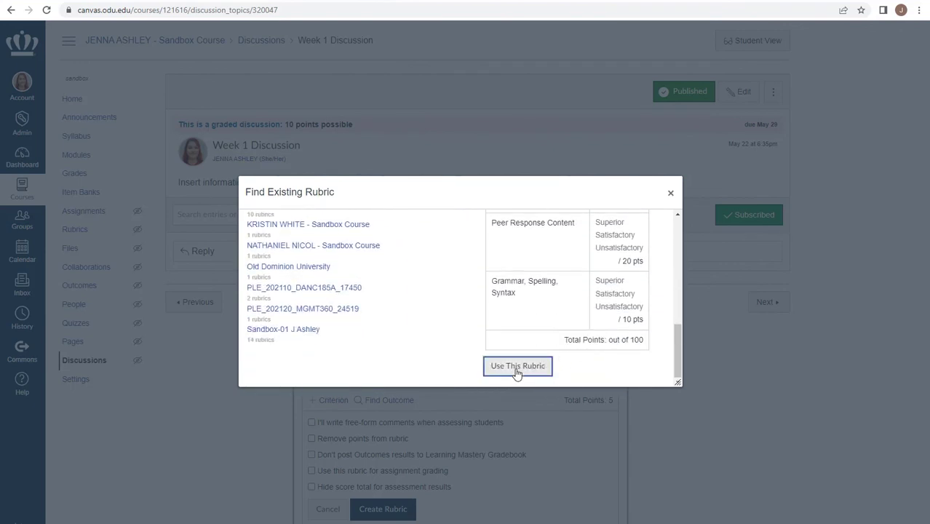